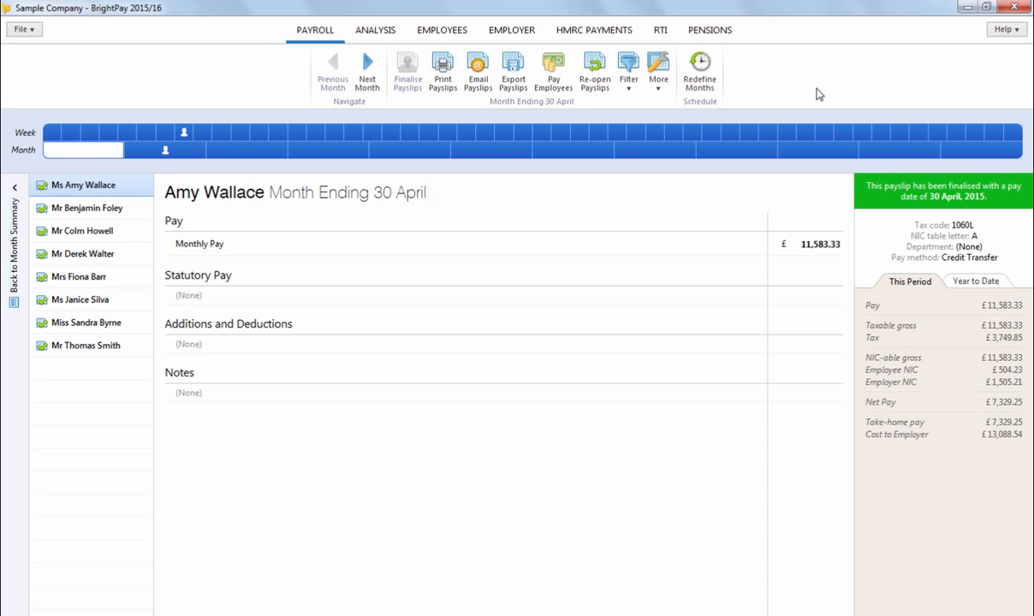
# Add a Legal & General automatic enrolment pension scheme to the company and enter its scheme reference
pyautogui.click(715, 35)
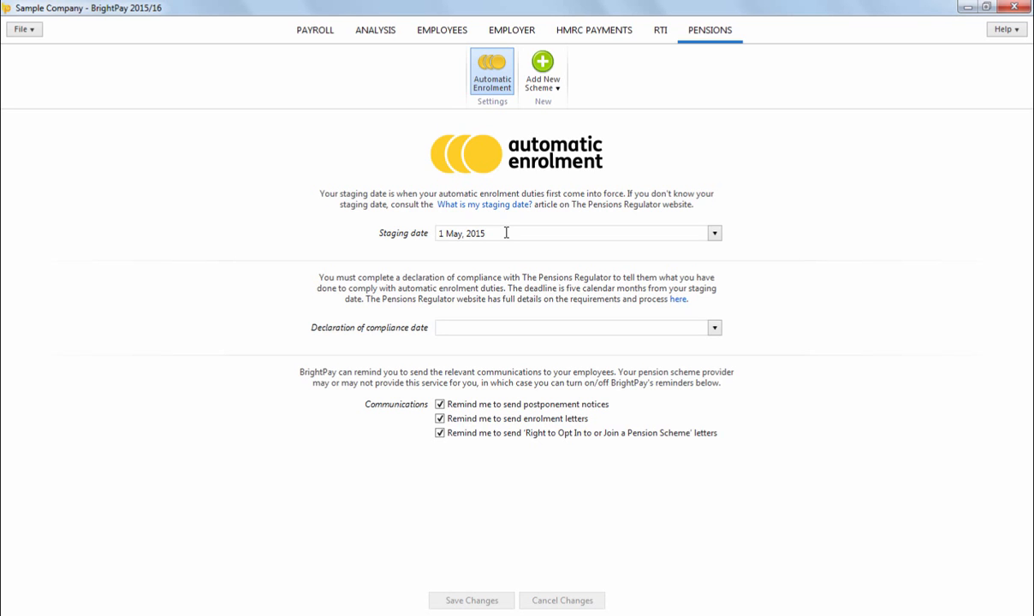
pyautogui.click(549, 88)
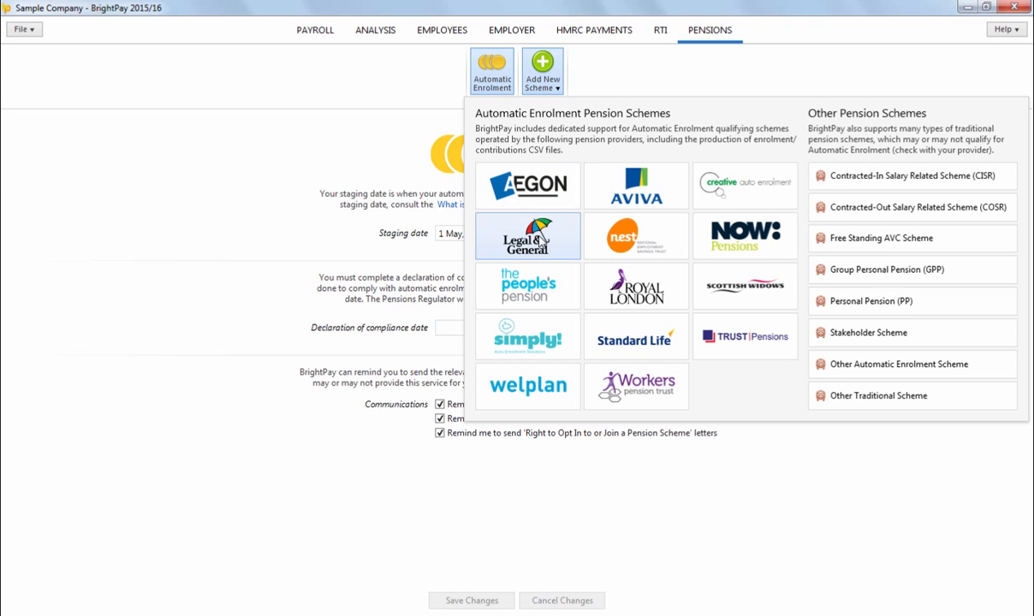
pyautogui.click(541, 243)
pyautogui.click(482, 264)
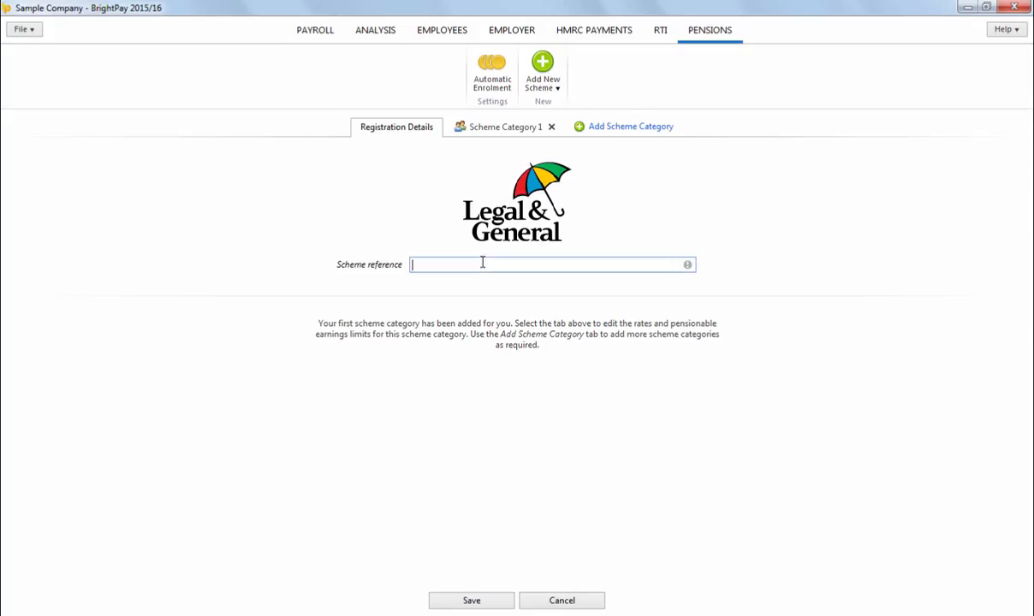
pyautogui.write('ABC123')
# Name the first scheme category Monthly, keep phased minimum contribution rates and standard qualifying earnings, and save the scheme
pyautogui.click(483, 129)
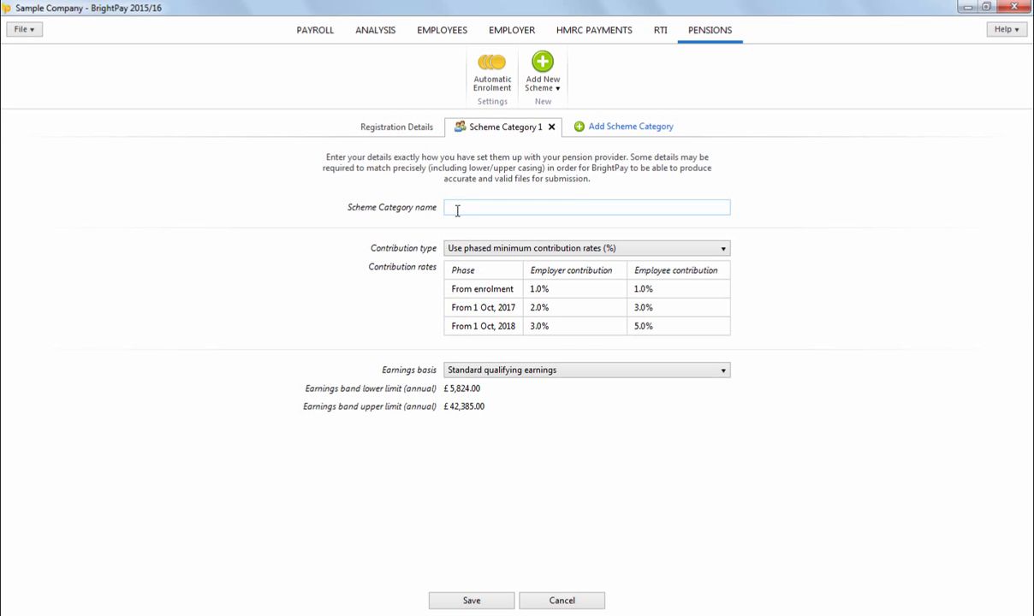
pyautogui.click(454, 208)
pyautogui.write('Monthly')
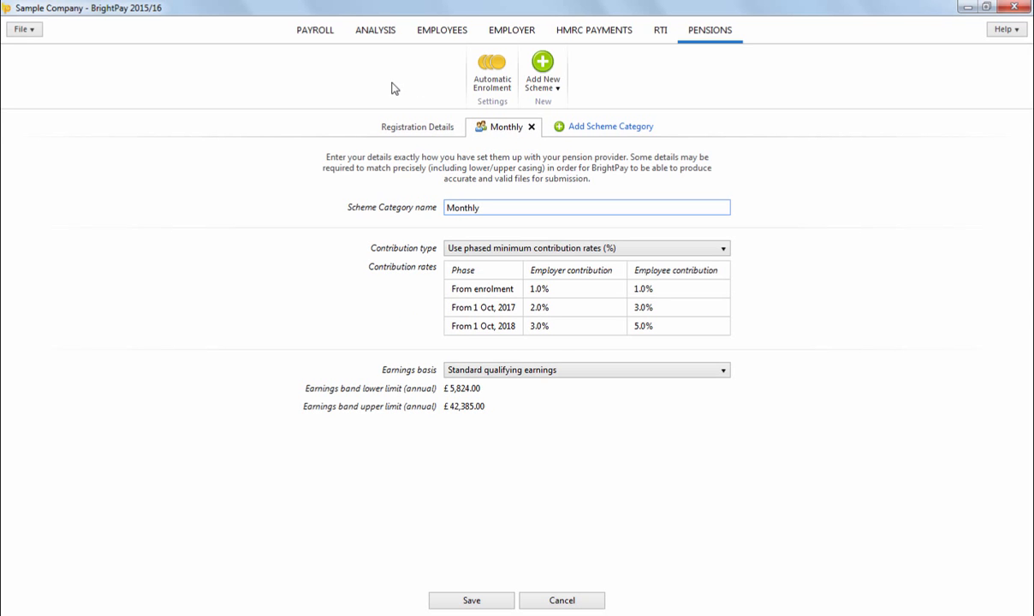
pyautogui.click(476, 248)
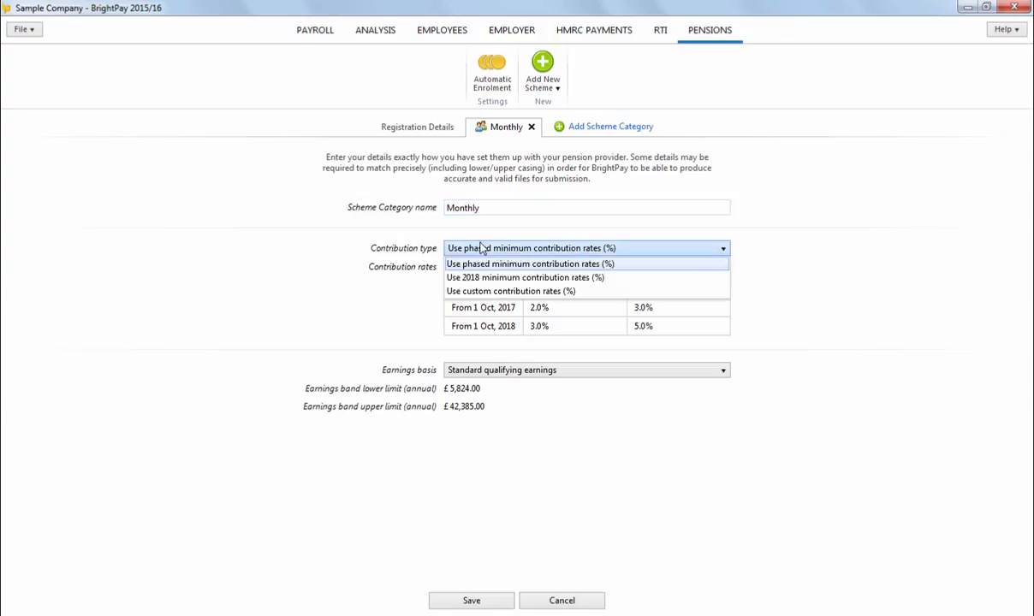
pyautogui.click(490, 373)
pyautogui.click(491, 373)
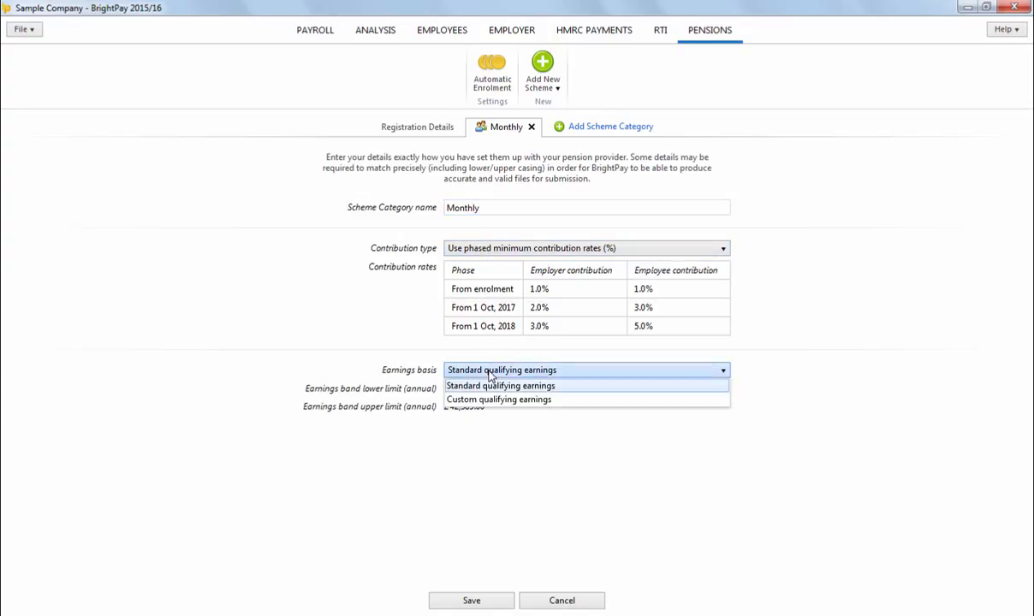
pyautogui.click(490, 375)
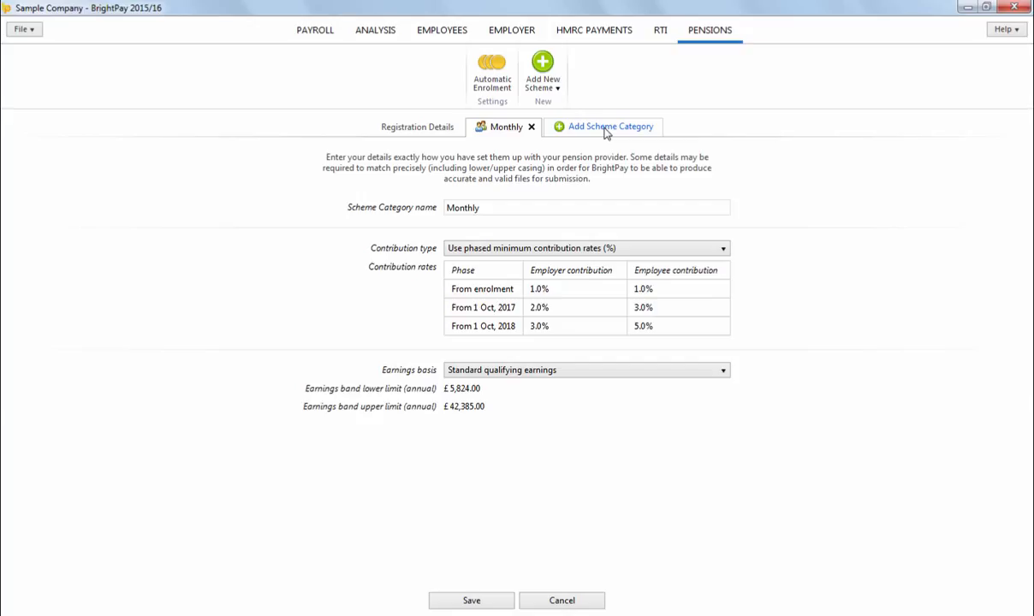
pyautogui.click(449, 604)
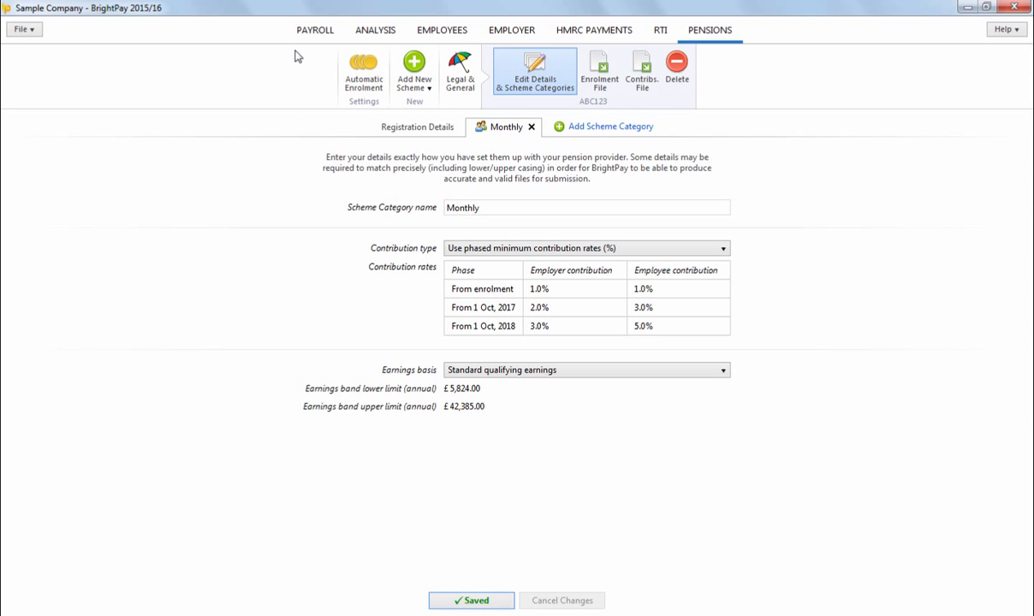
# Open the monthly payroll for the period ending 31 May and review the enrolment notices of the first three employees
pyautogui.click(314, 30)
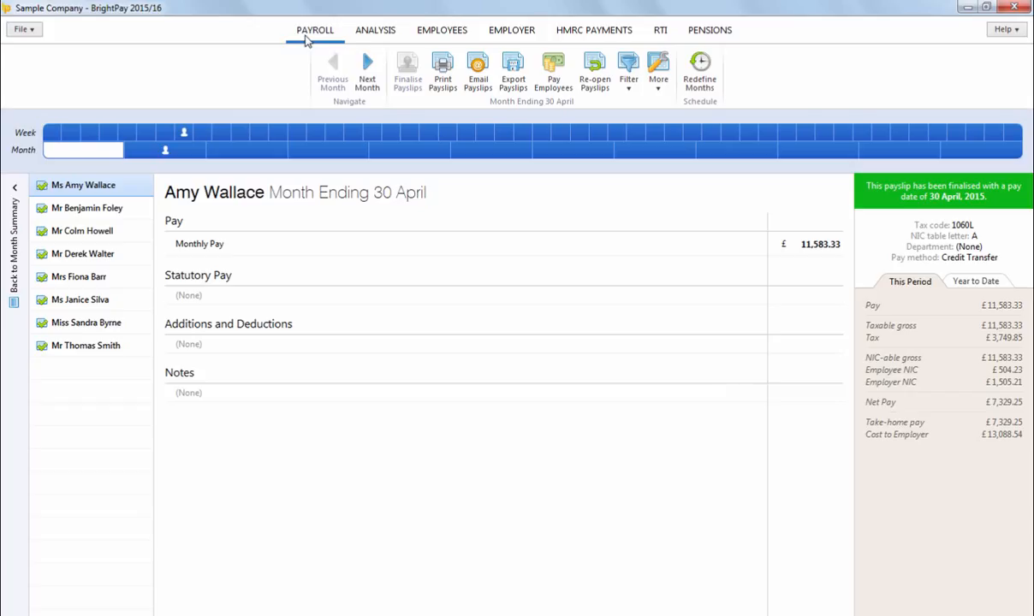
pyautogui.click(194, 152)
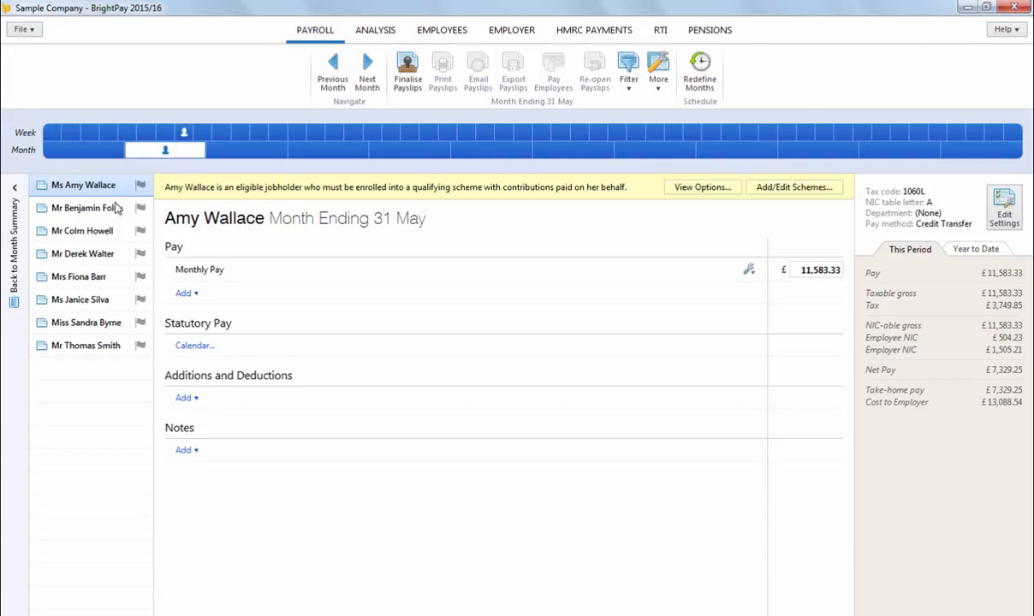
pyautogui.click(117, 208)
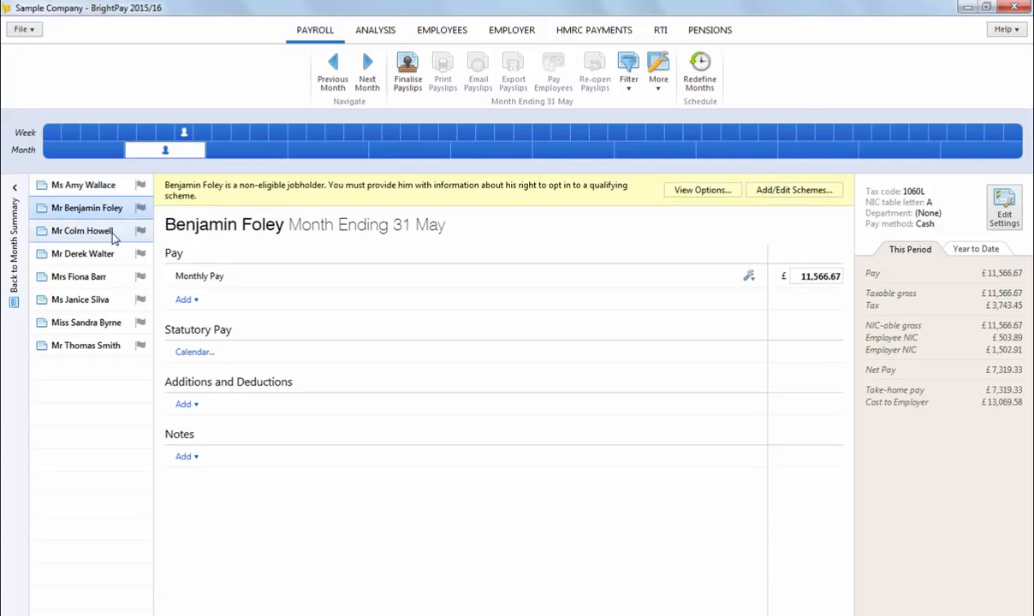
pyautogui.click(115, 236)
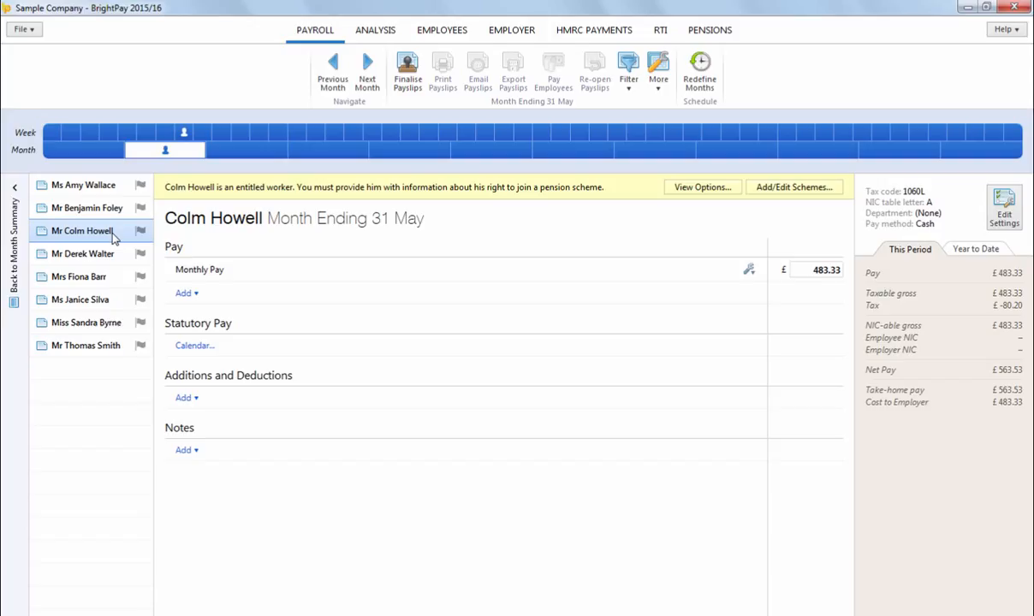
# Enrol the first employee in the Monthly category of the Legal & General scheme, with tax relief at source
pyautogui.click(111, 185)
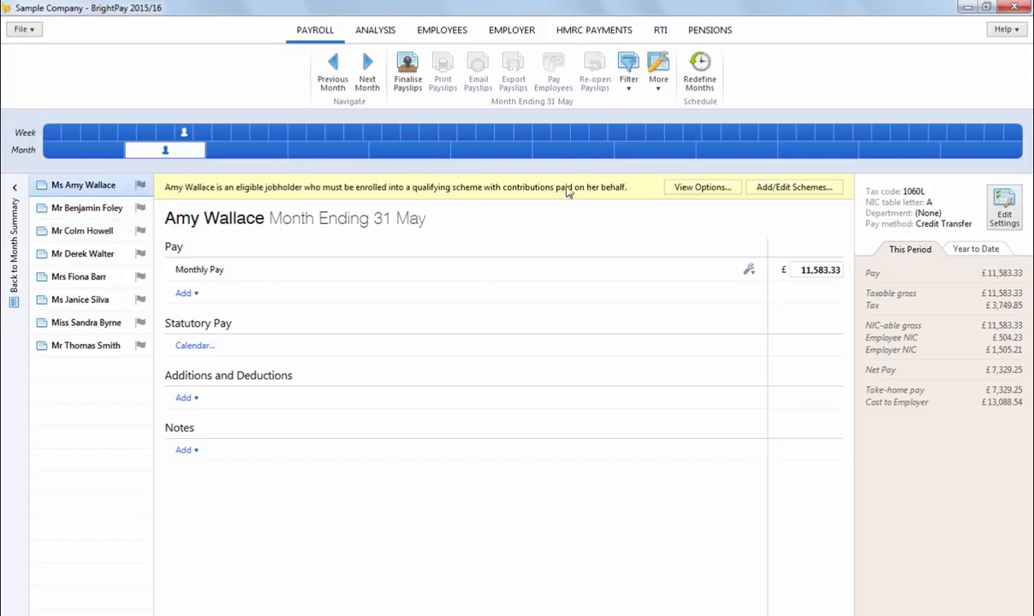
pyautogui.click(703, 189)
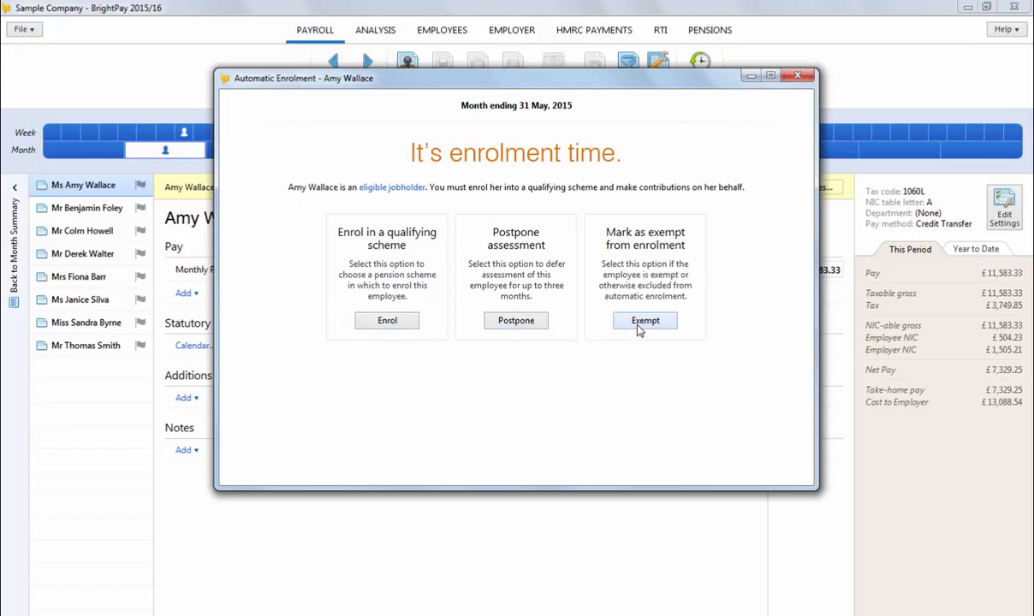
pyautogui.click(397, 326)
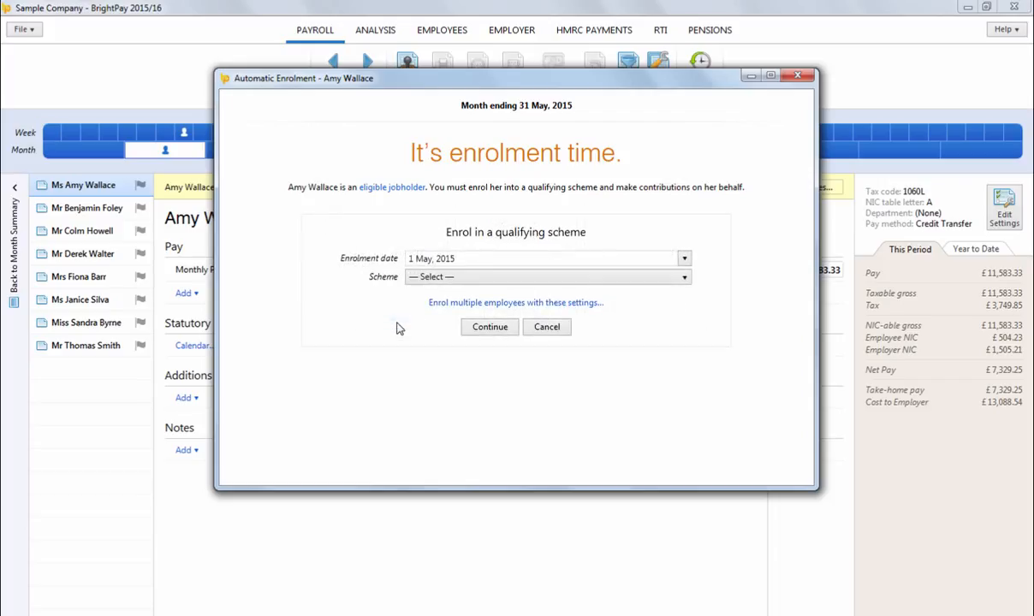
pyautogui.click(419, 277)
pyautogui.click(447, 308)
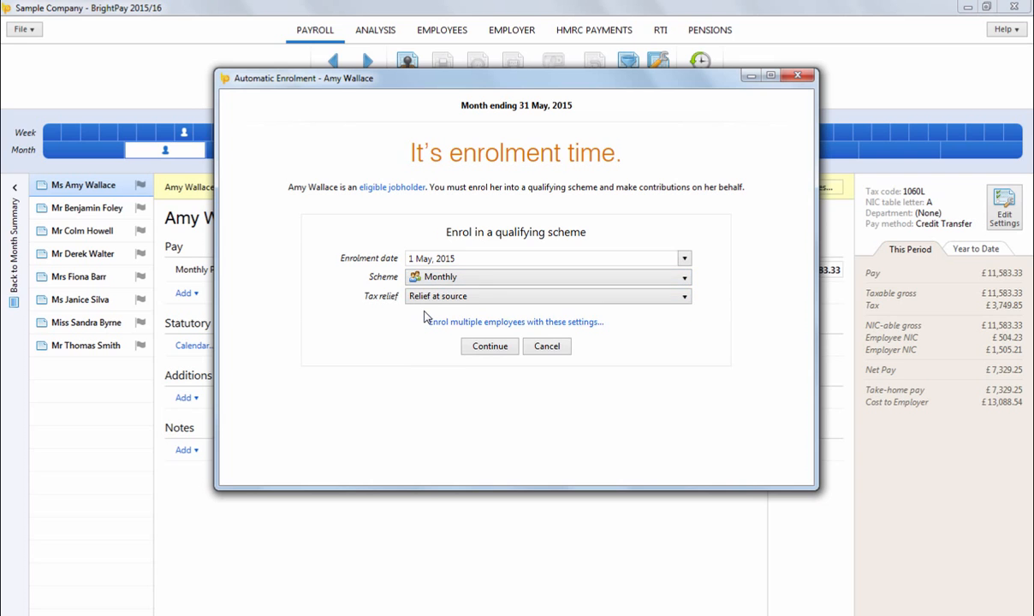
pyautogui.click(482, 350)
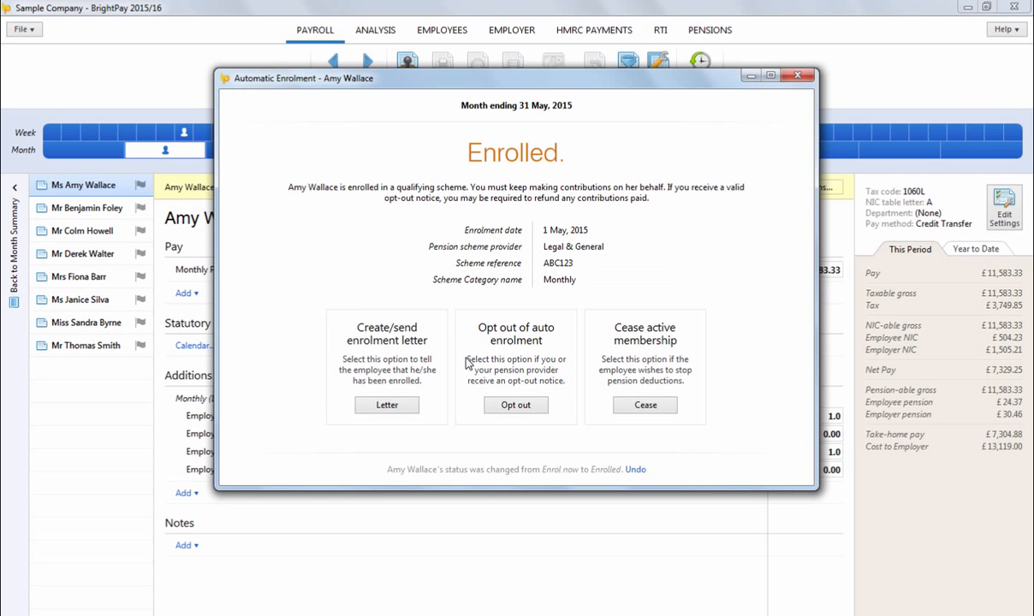
# Mark the enrolment letter as done for the first employee only and close the enrolment window
pyautogui.click(403, 410)
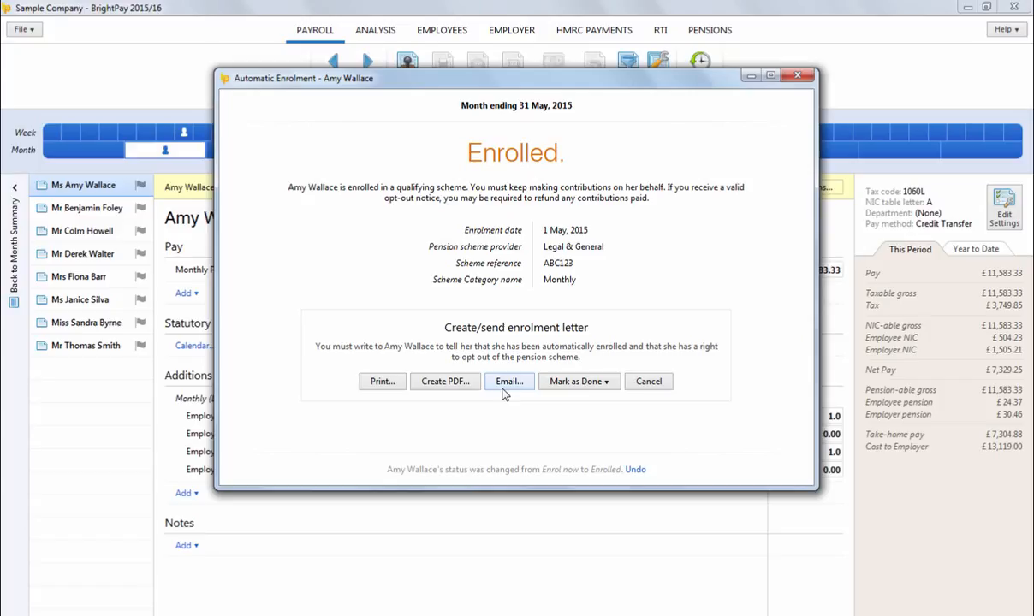
pyautogui.click(571, 382)
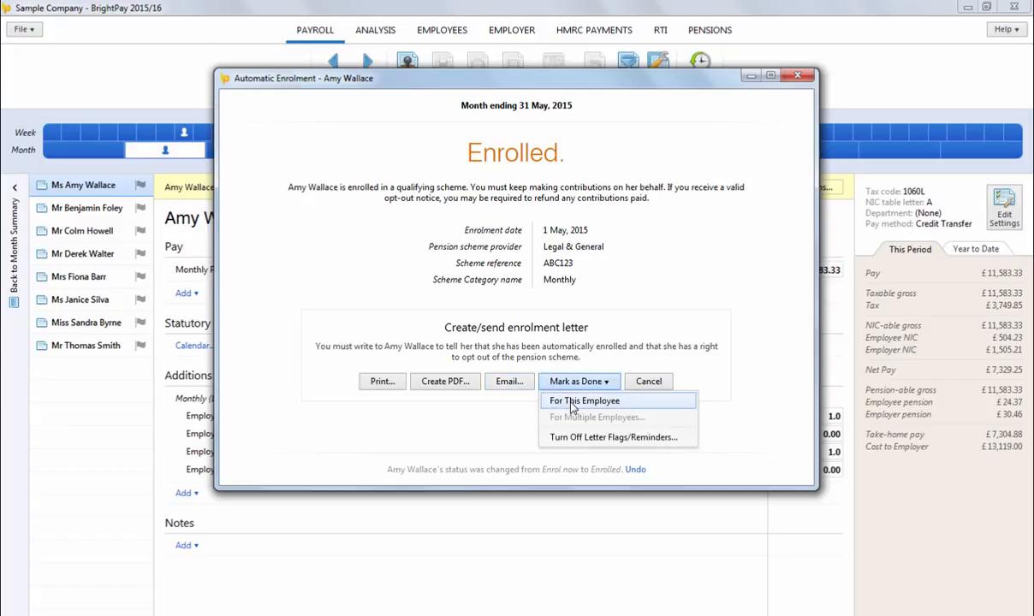
pyautogui.click(572, 402)
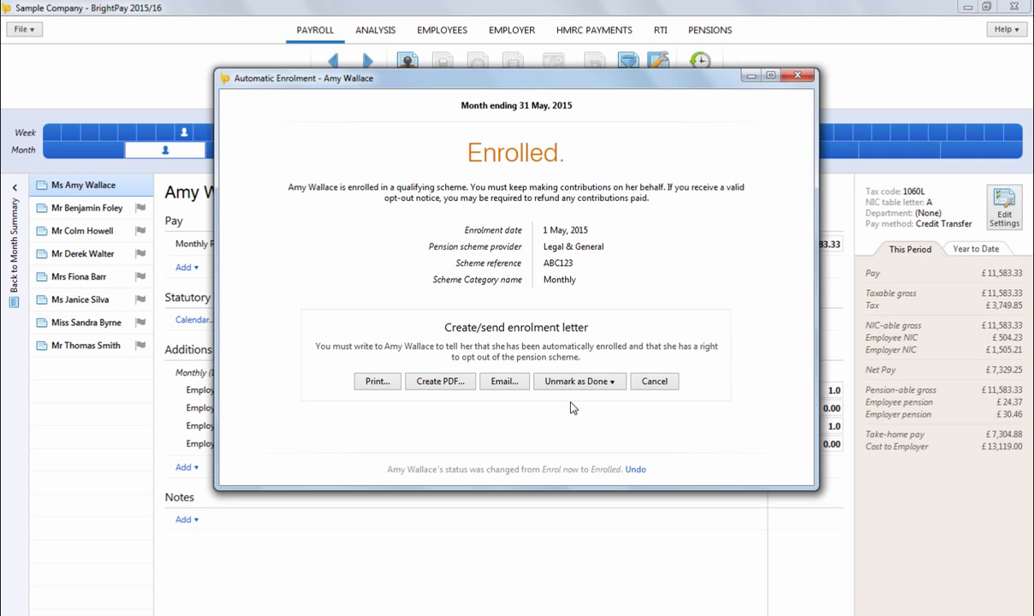
pyautogui.click(757, 76)
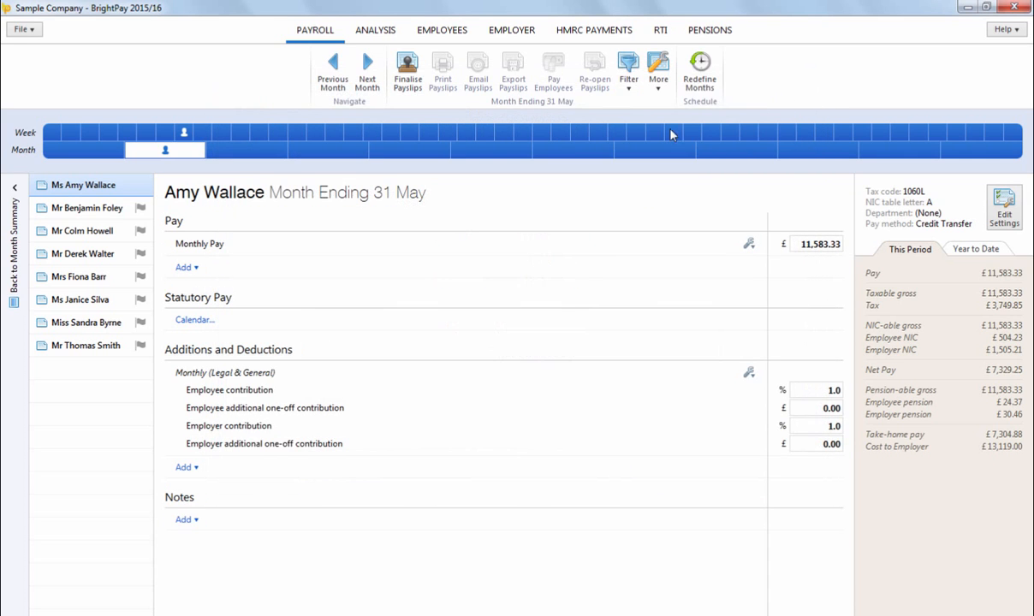
# Examine the automatic enrolment options of the second and third employees without choosing any of them
pyautogui.click(131, 211)
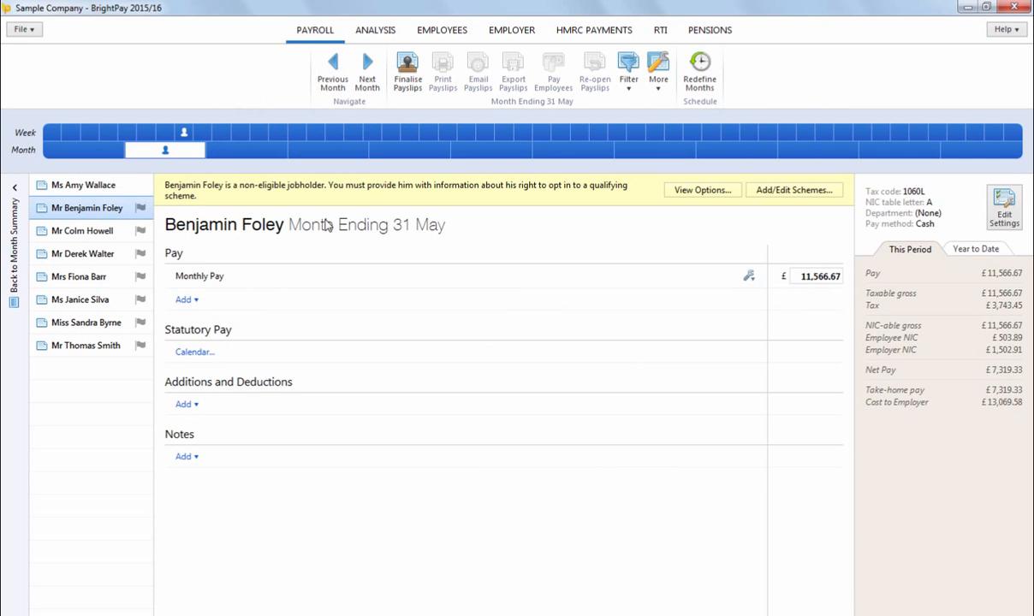
pyautogui.click(695, 191)
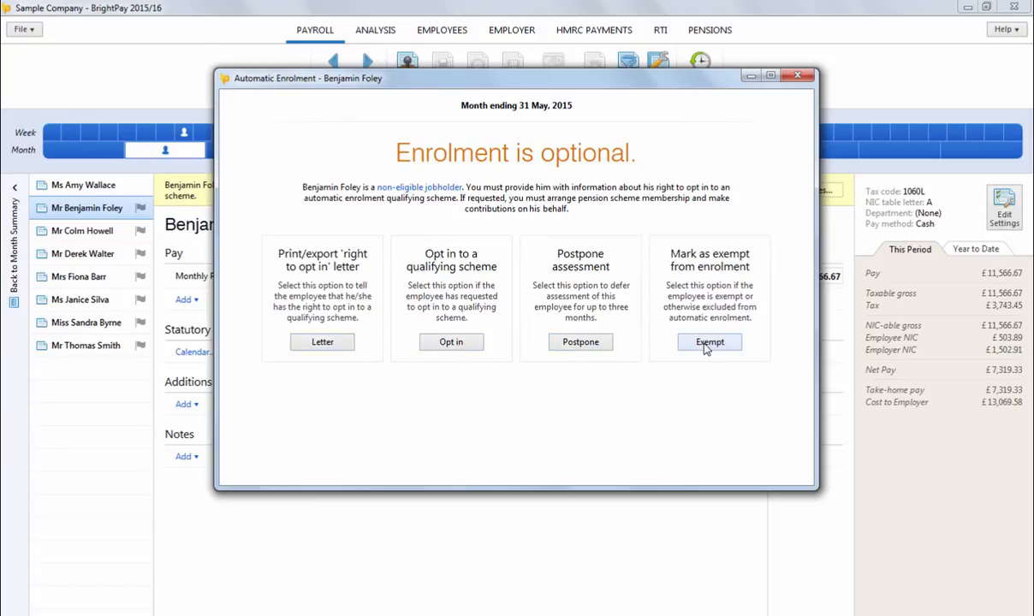
pyautogui.click(796, 76)
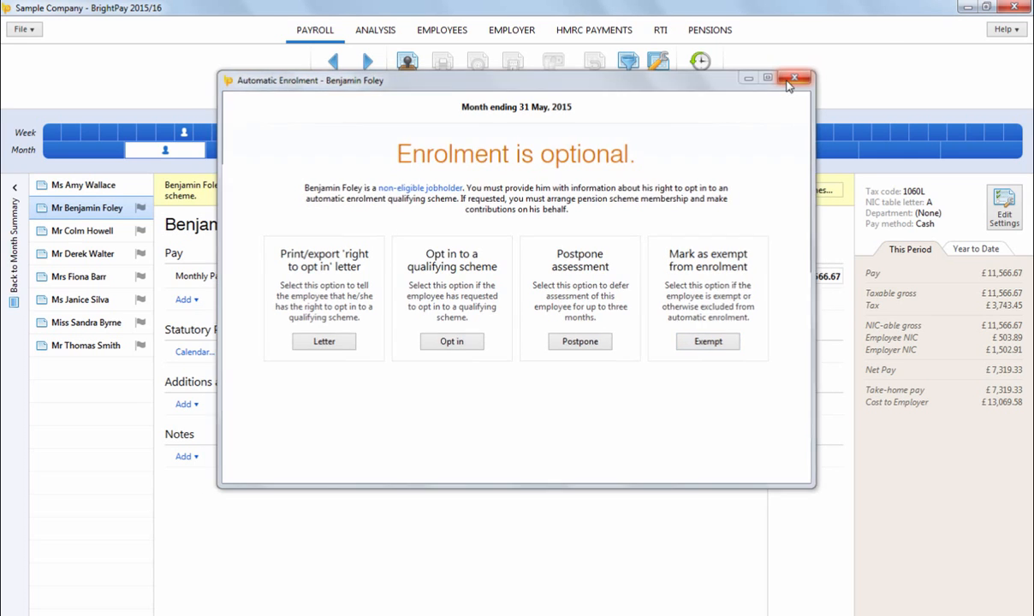
pyautogui.click(85, 231)
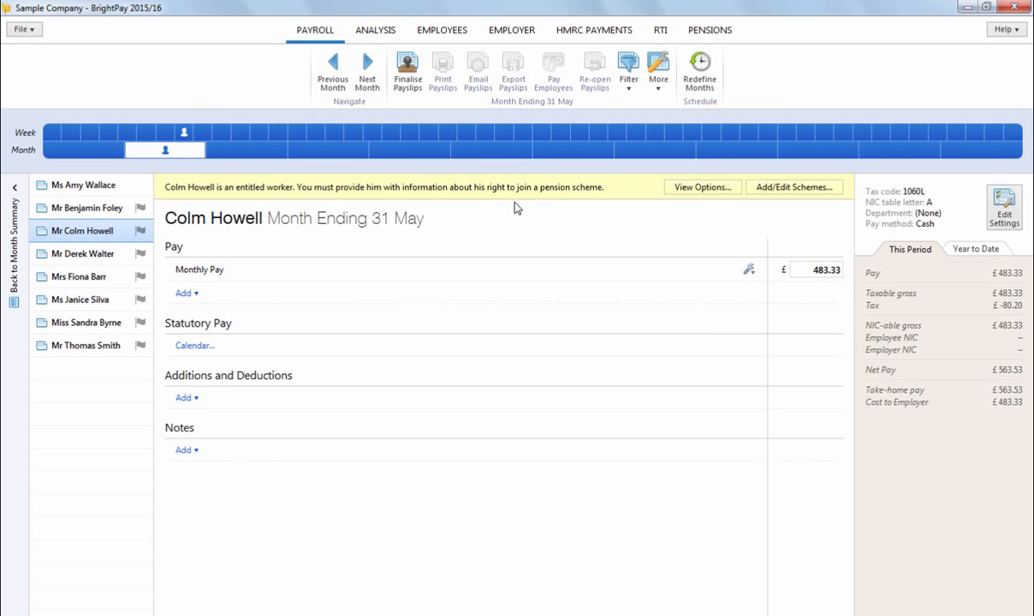
pyautogui.click(693, 189)
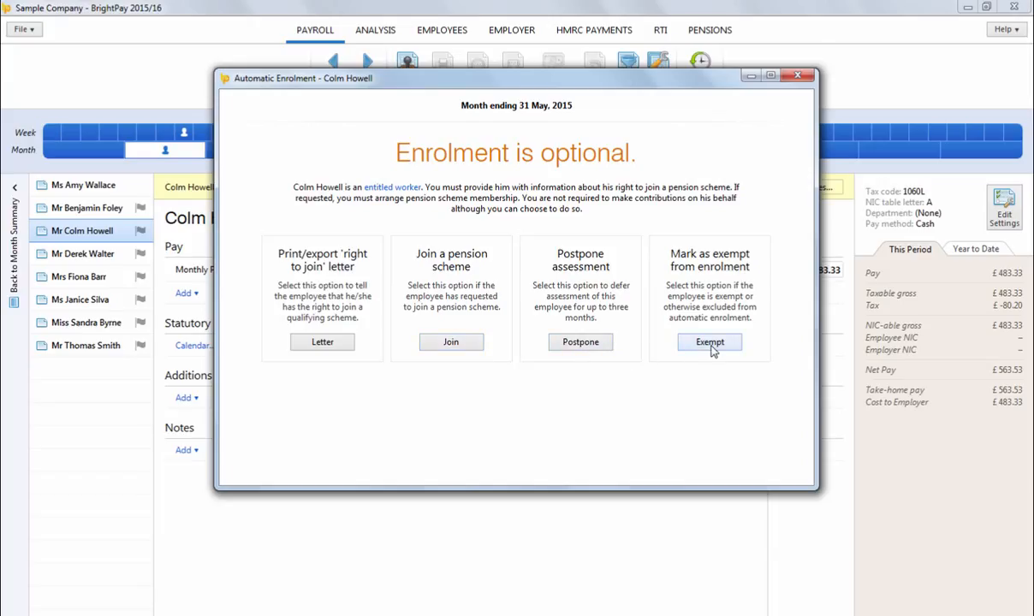
pyautogui.click(795, 77)
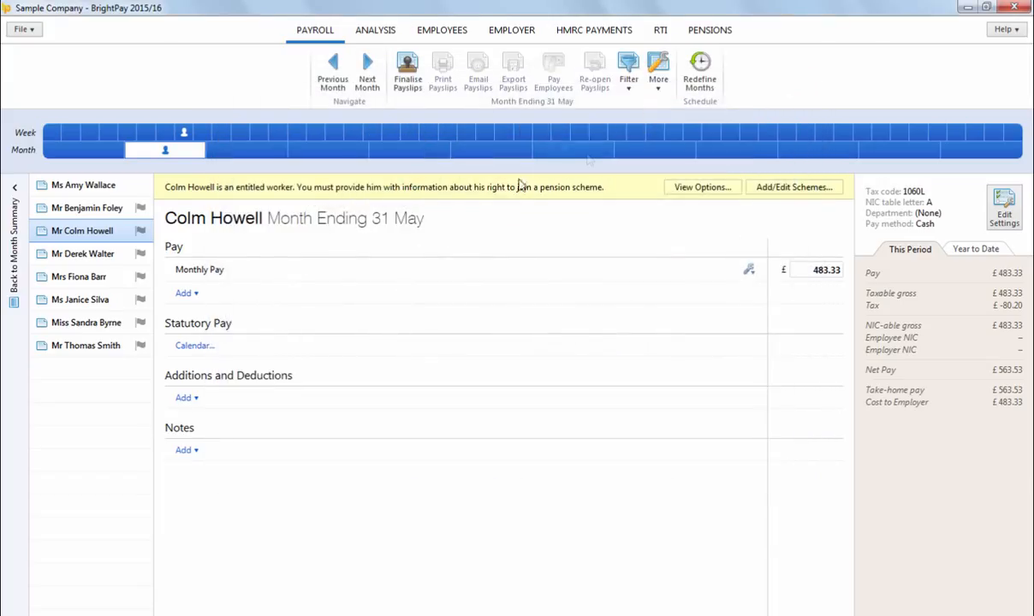
# Begin enrolling the fourth employee in a qualifying scheme, choosing the Monthly category of the Legal & General scheme
pyautogui.click(96, 257)
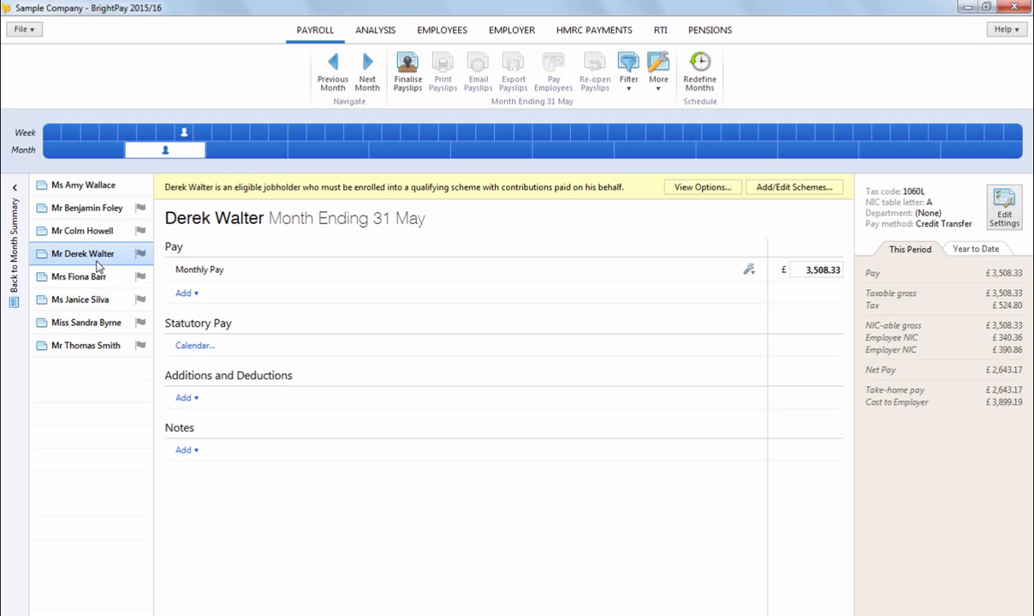
pyautogui.click(702, 188)
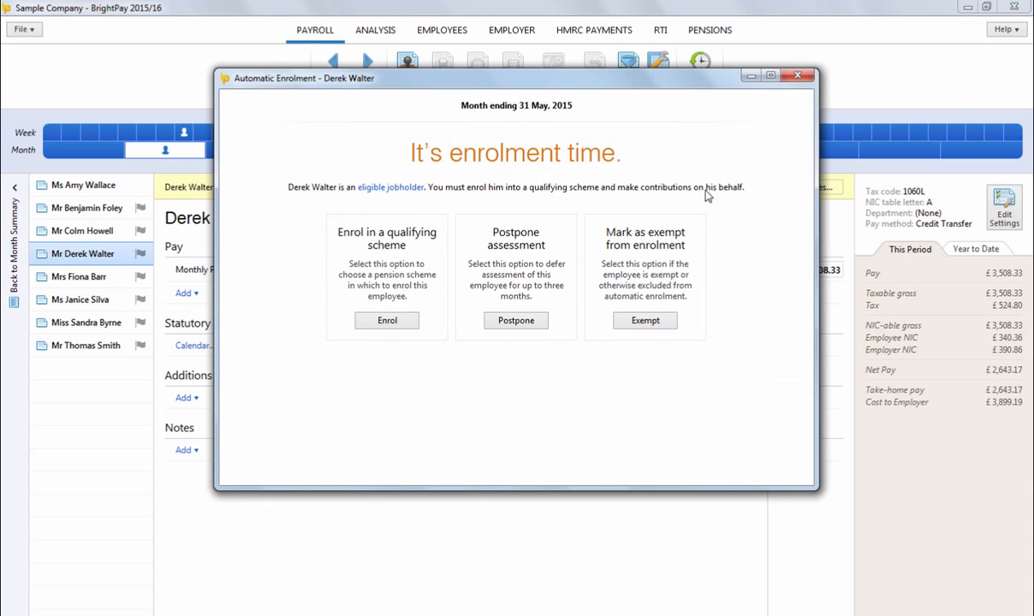
pyautogui.click(403, 321)
pyautogui.click(424, 279)
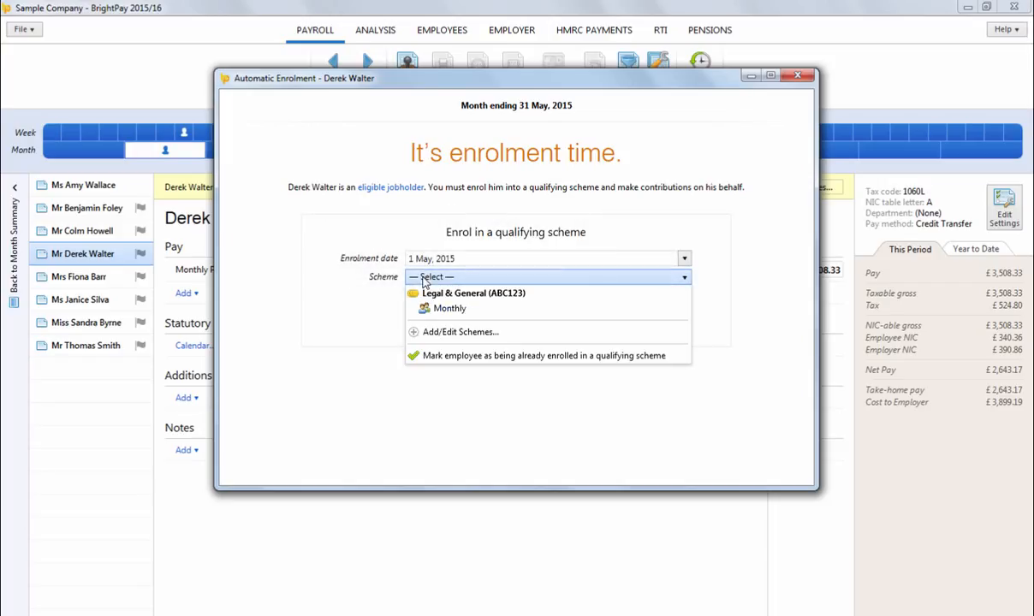
pyautogui.click(436, 308)
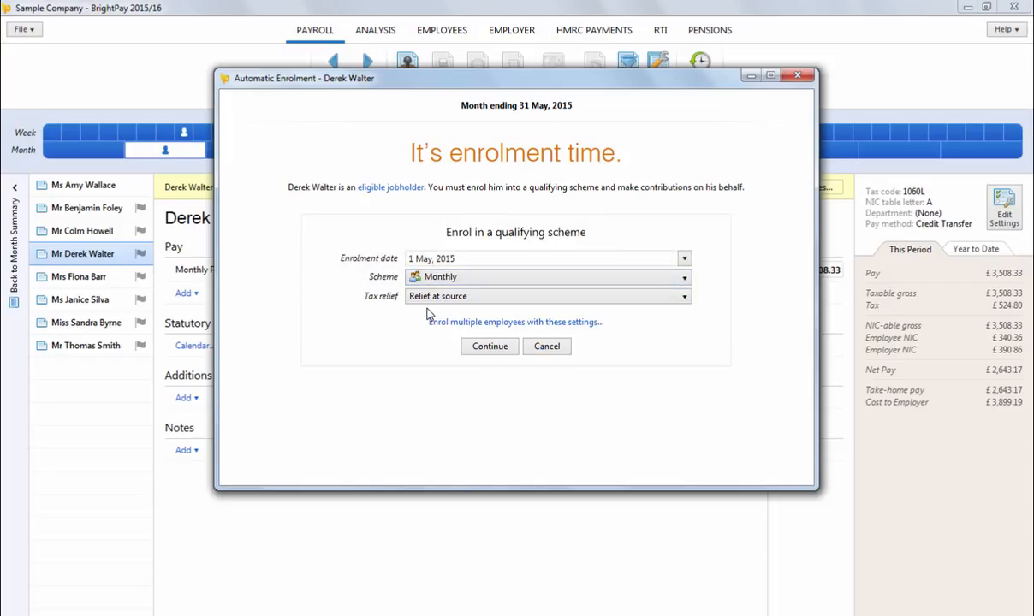
# Apply these enrolment settings to multiple employees, adding the other two listed employees and enrolling all three
pyautogui.click(515, 323)
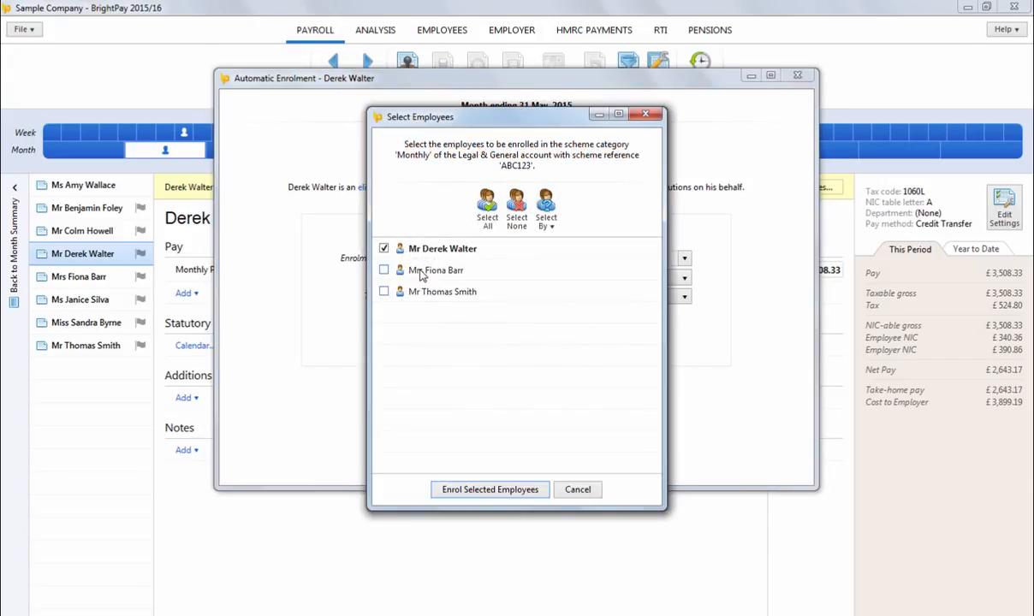
pyautogui.click(410, 269)
pyautogui.click(430, 291)
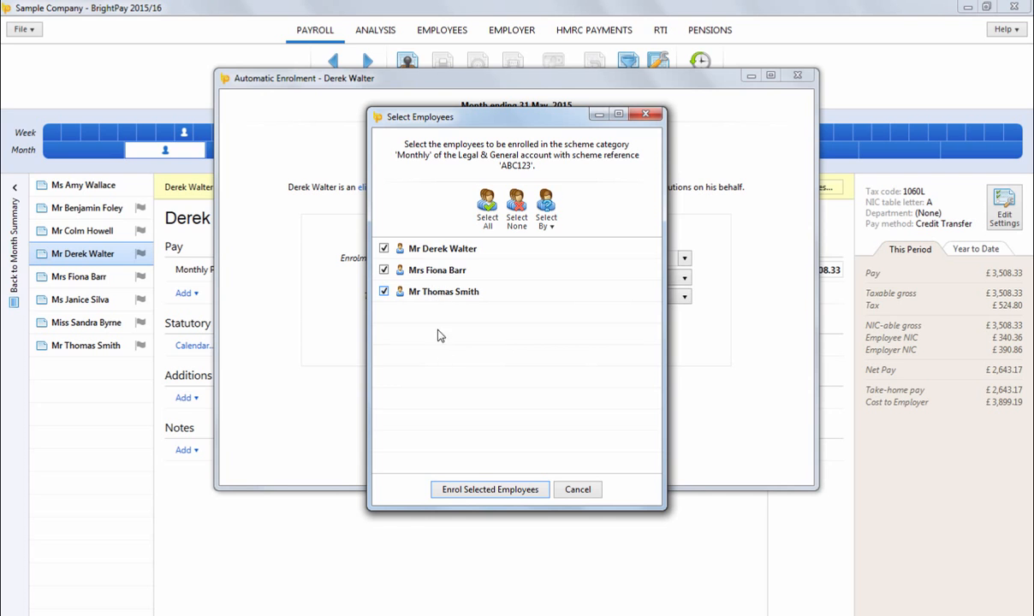
pyautogui.click(482, 489)
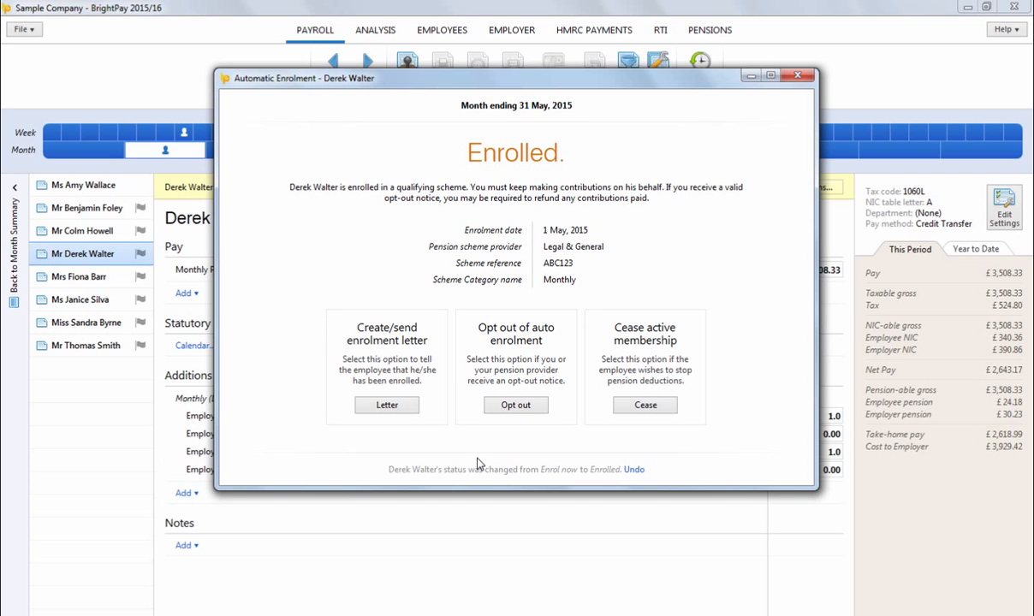
# Mark the enrolment letter as done for the fourth employee and the other two newly enrolled employees, and close the enrolment window
pyautogui.click(407, 413)
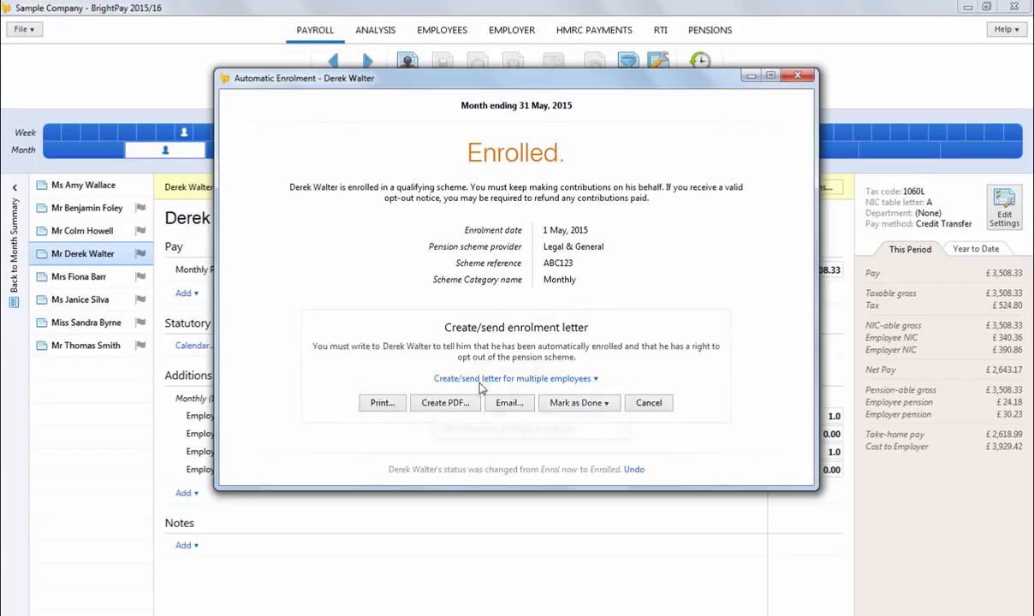
pyautogui.click(480, 382)
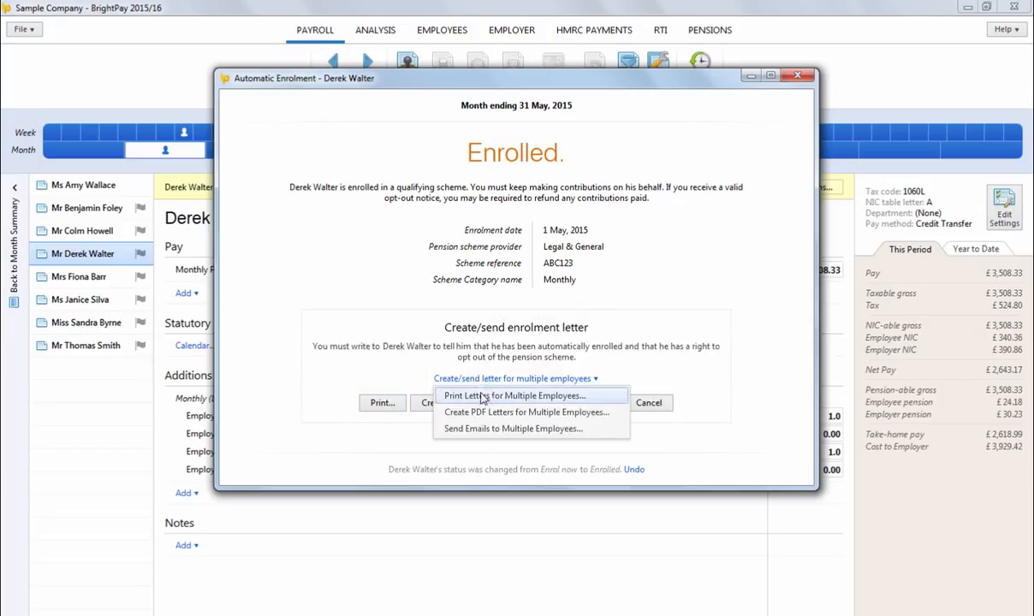
pyautogui.click(496, 451)
pyautogui.click(570, 403)
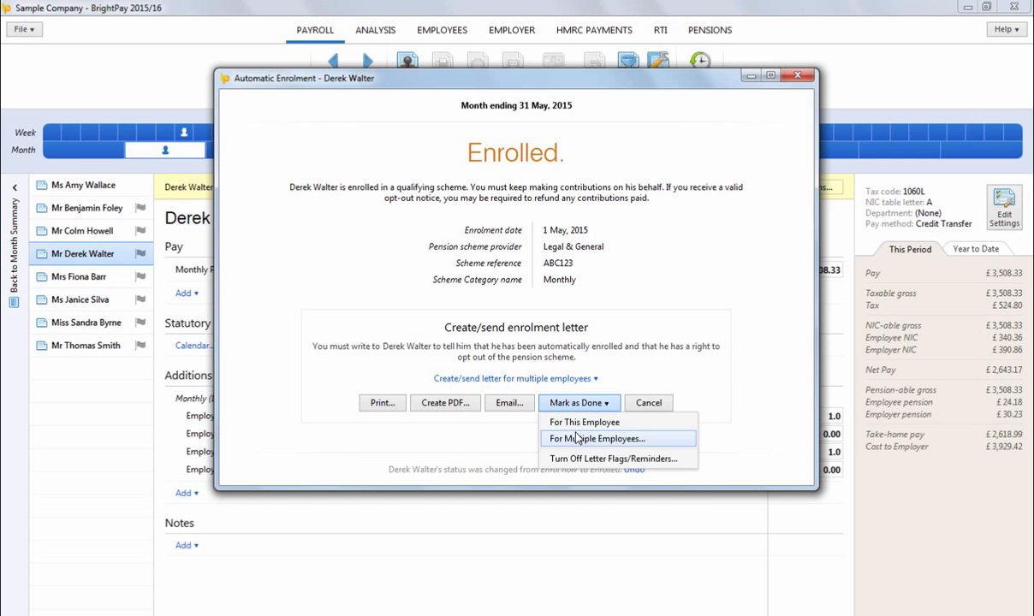
pyautogui.click(577, 438)
pyautogui.click(384, 259)
pyautogui.click(383, 281)
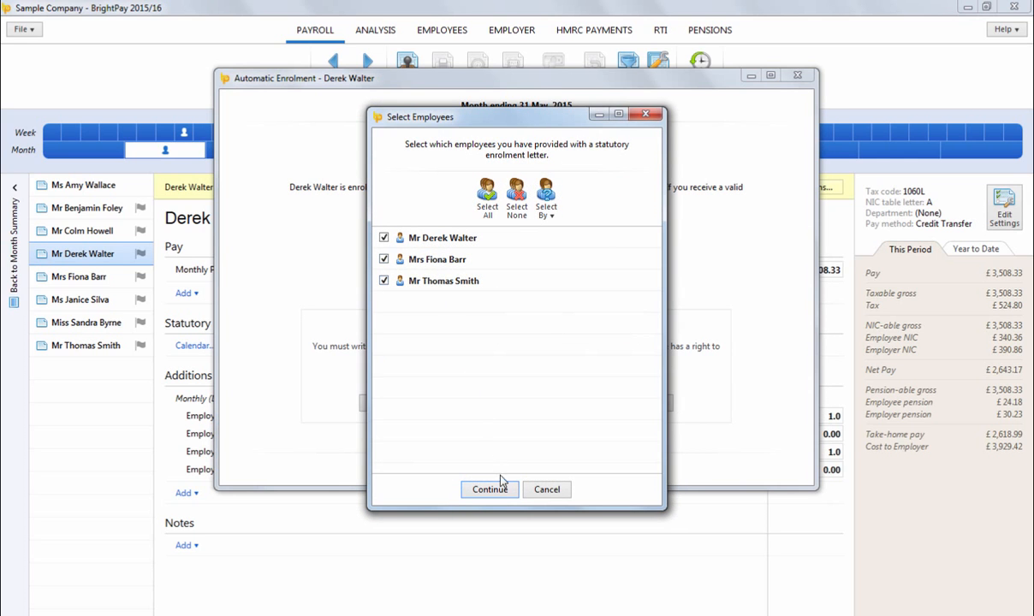
pyautogui.click(502, 486)
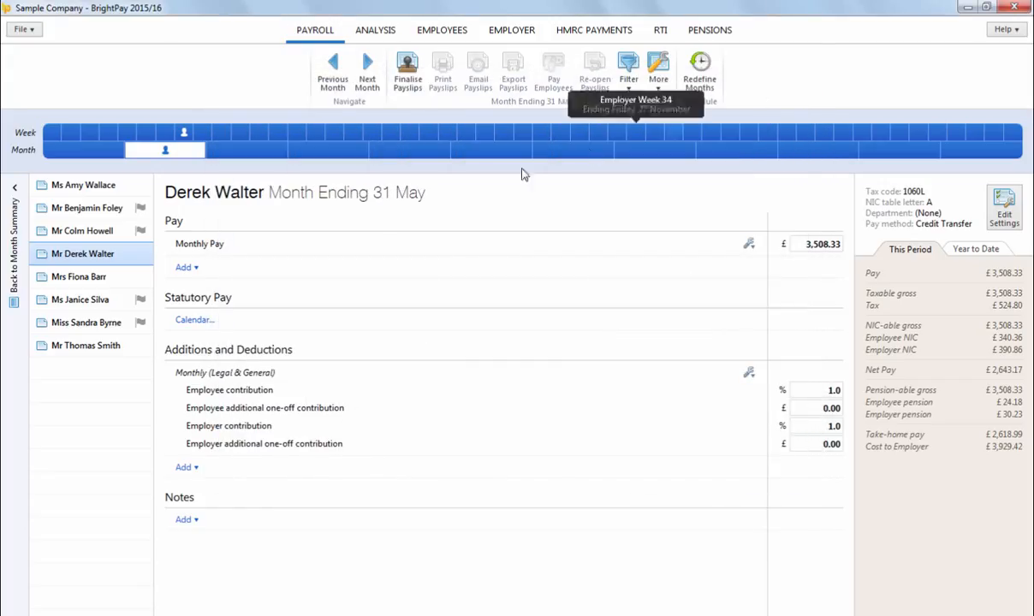
# Postpone the second employee's automatic enrolment assessment, choosing a deferral date of 1 July 2015
pyautogui.click(120, 208)
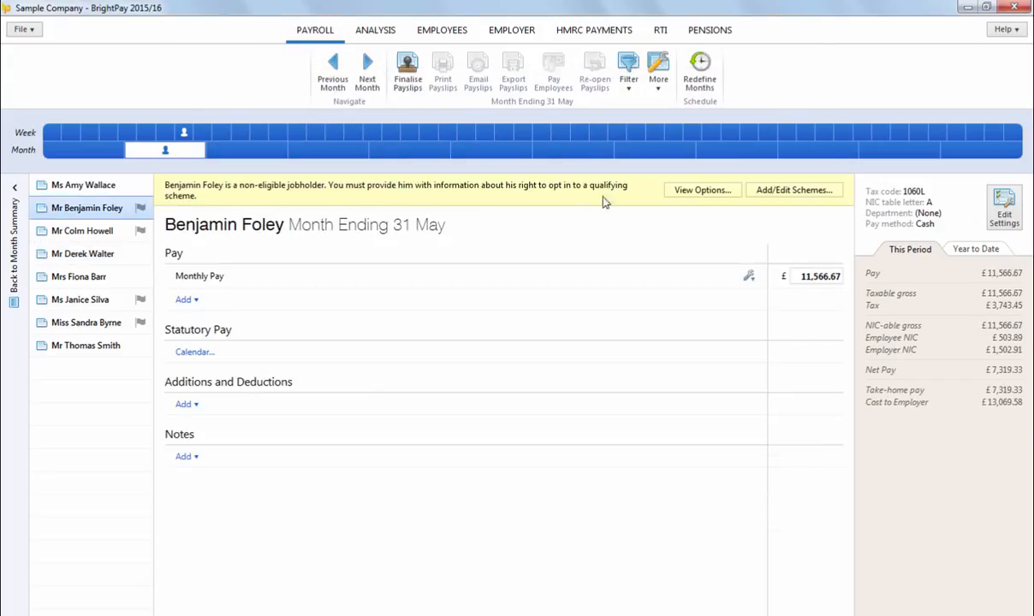
pyautogui.click(691, 189)
pyautogui.click(595, 348)
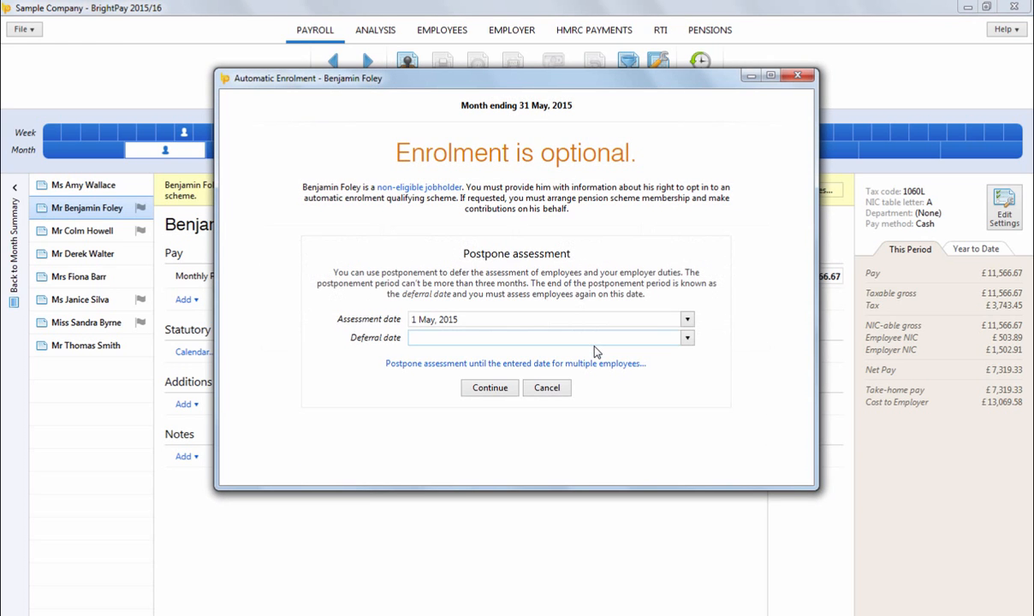
pyautogui.click(686, 339)
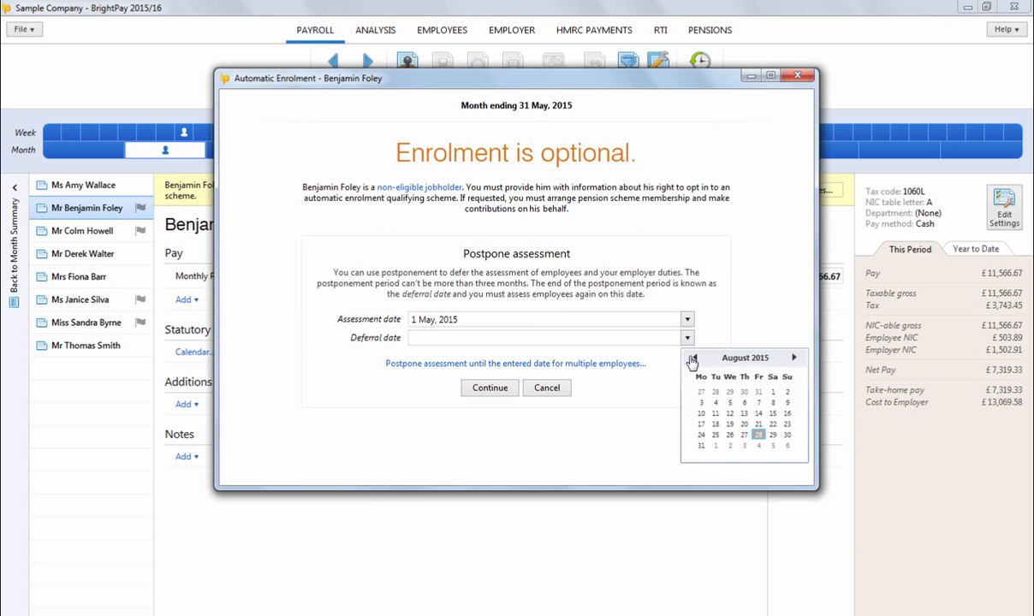
pyautogui.click(651, 337)
pyautogui.click(691, 371)
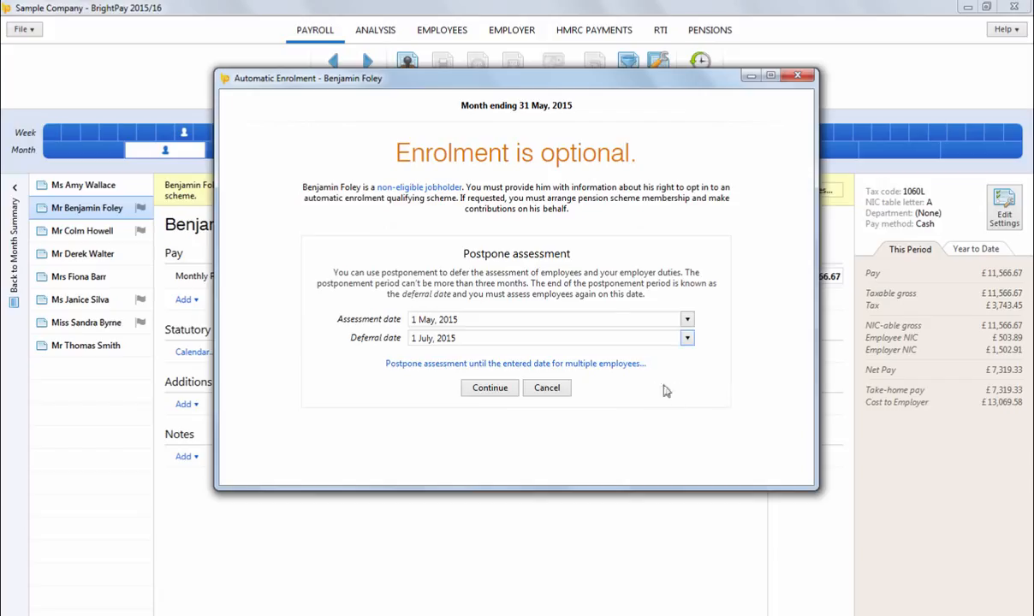
pyautogui.click(495, 392)
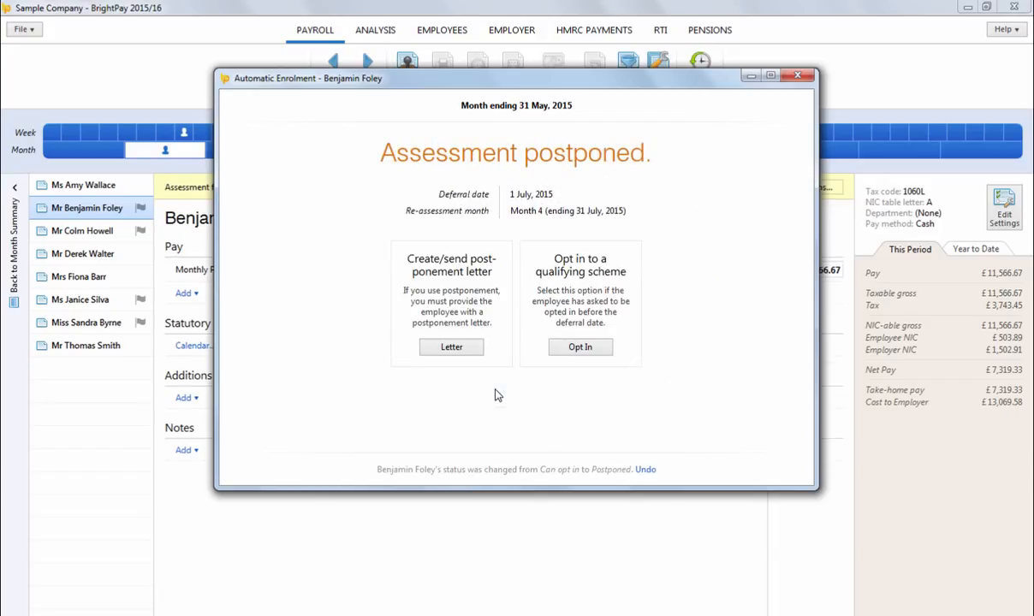
# Mark the postponement letter as done for the second employee only and close the enrolment window
pyautogui.click(463, 350)
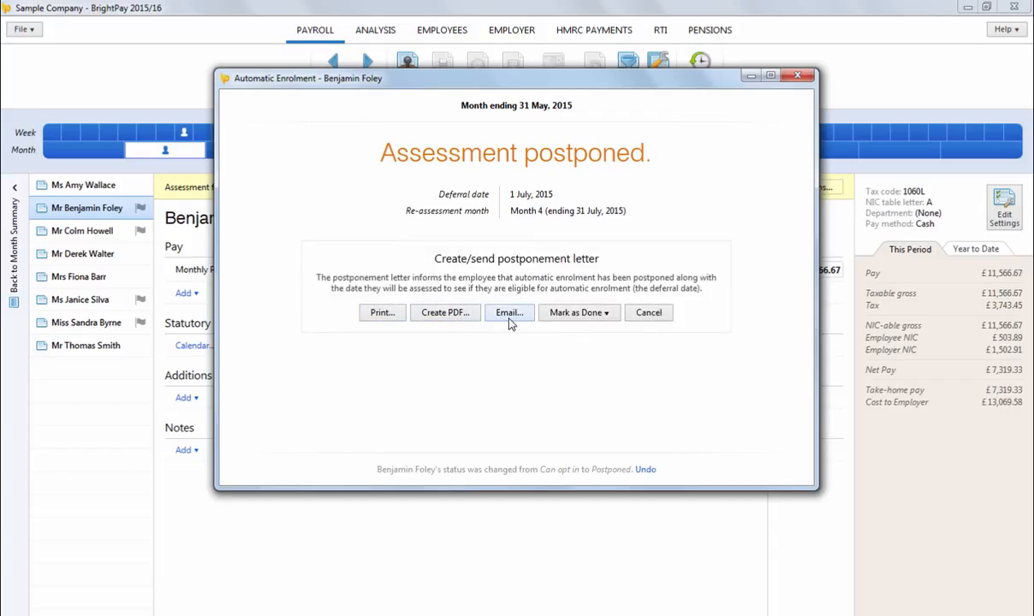
pyautogui.click(580, 316)
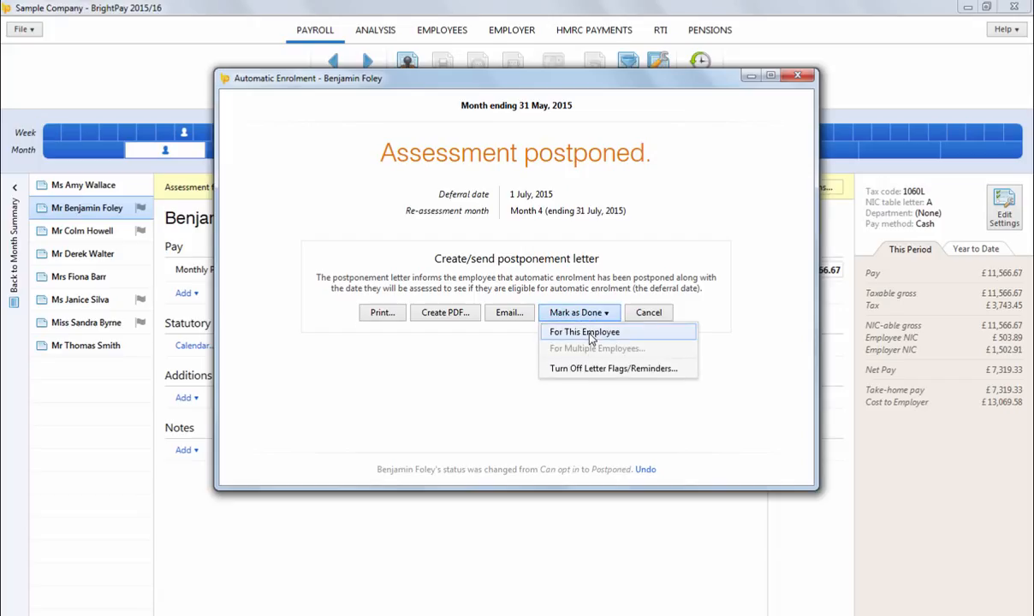
pyautogui.click(589, 333)
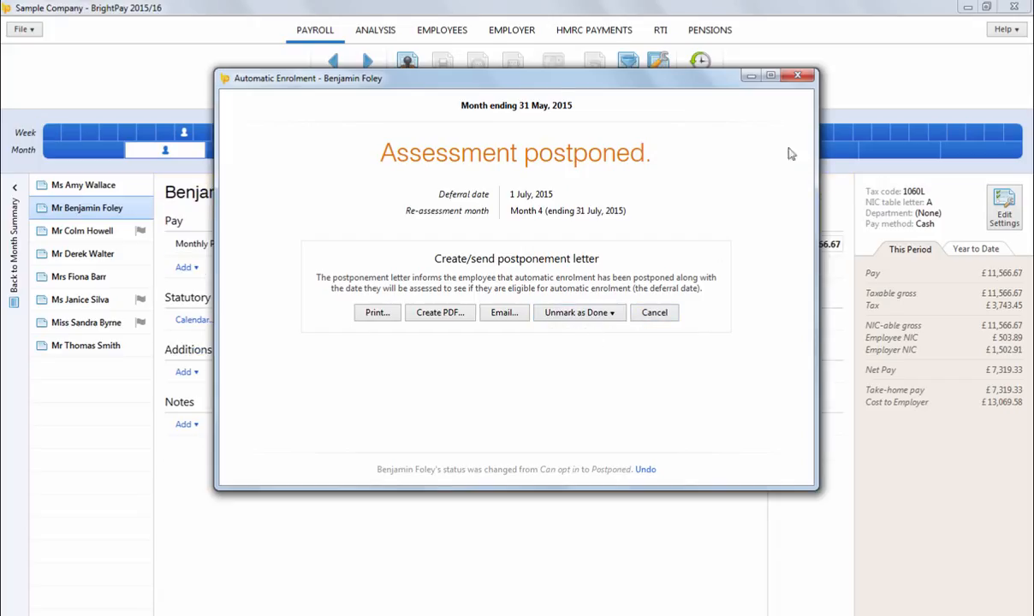
pyautogui.click(798, 77)
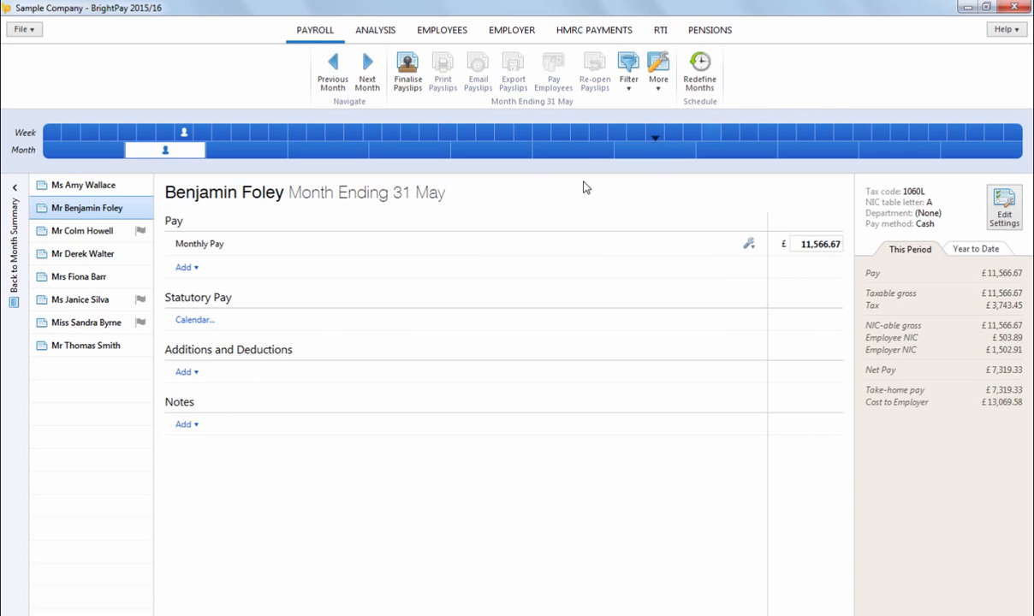
# Postpone the third employee's assessment until 1 August 2015, applying the same deferral date to the other two listed employees
pyautogui.click(94, 231)
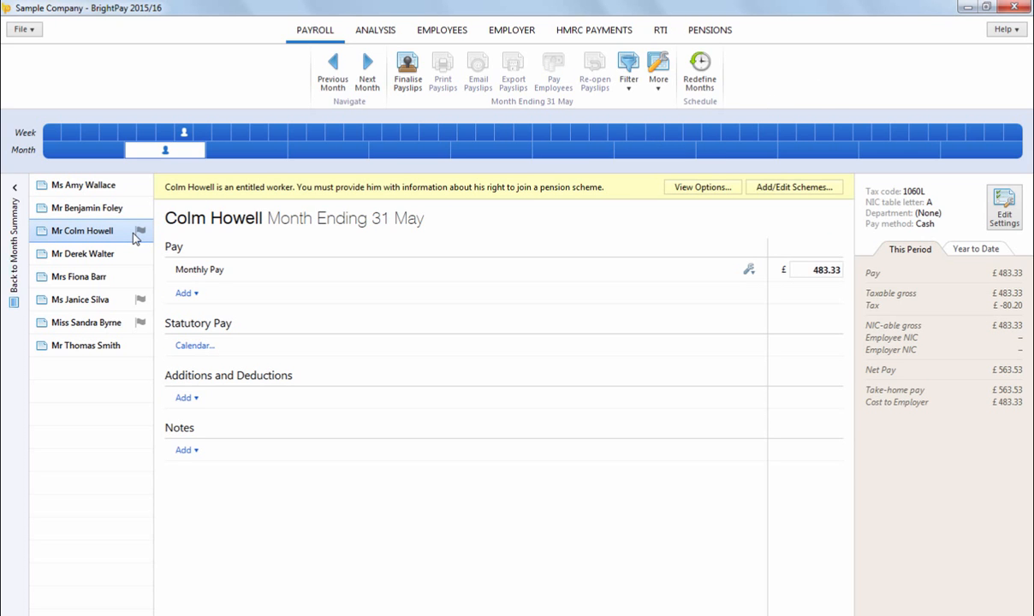
pyautogui.click(693, 188)
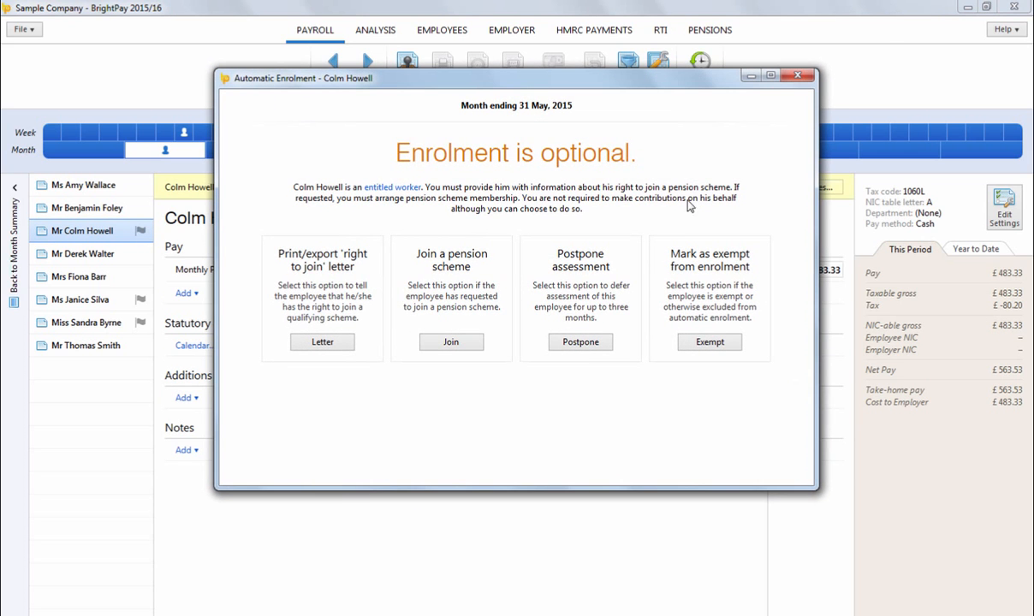
pyautogui.click(590, 341)
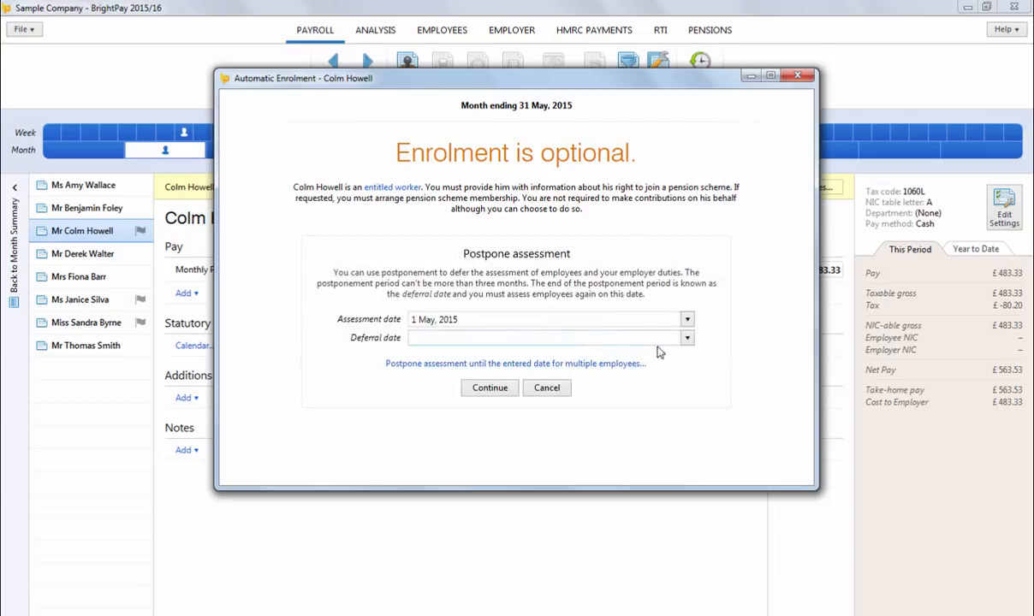
pyautogui.click(687, 338)
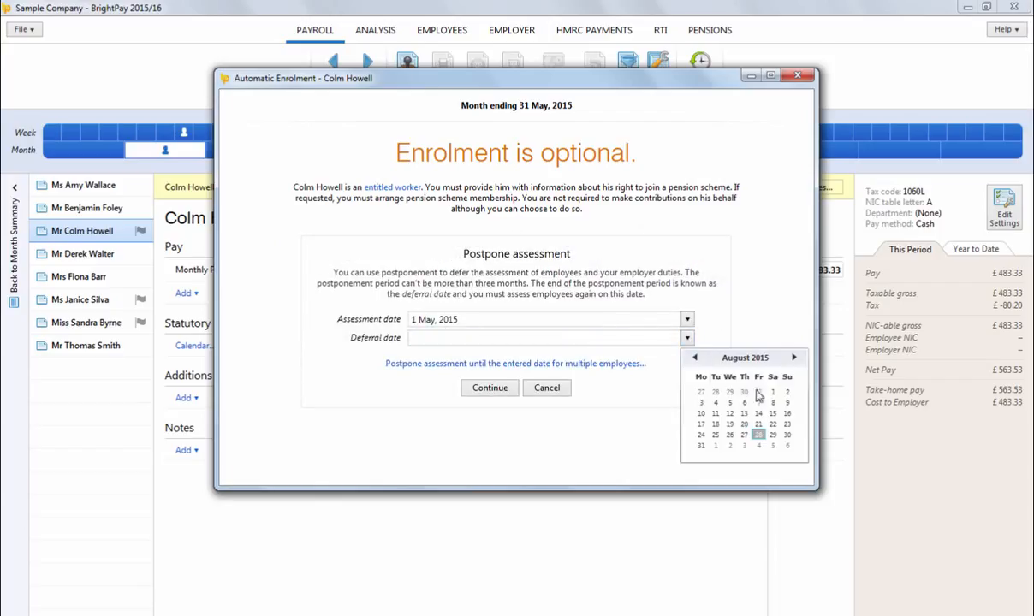
pyautogui.click(731, 376)
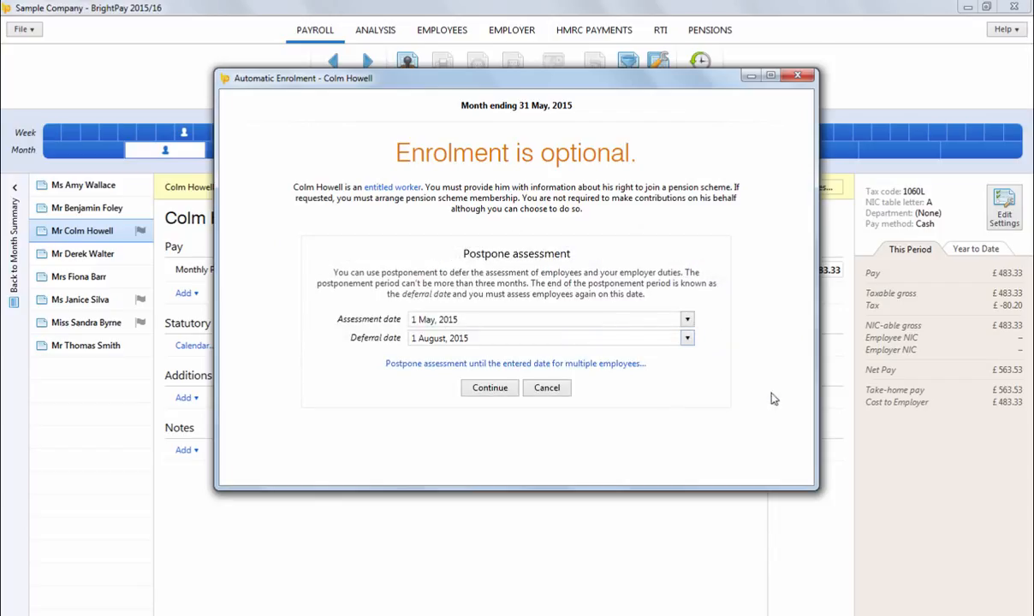
pyautogui.click(578, 364)
pyautogui.click(420, 248)
pyautogui.click(419, 269)
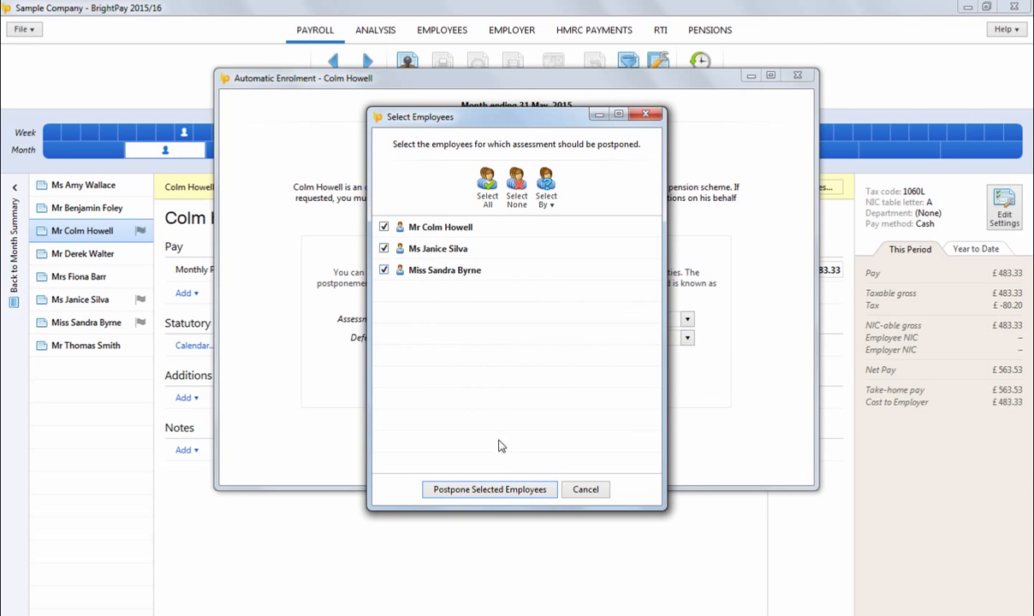
pyautogui.click(504, 493)
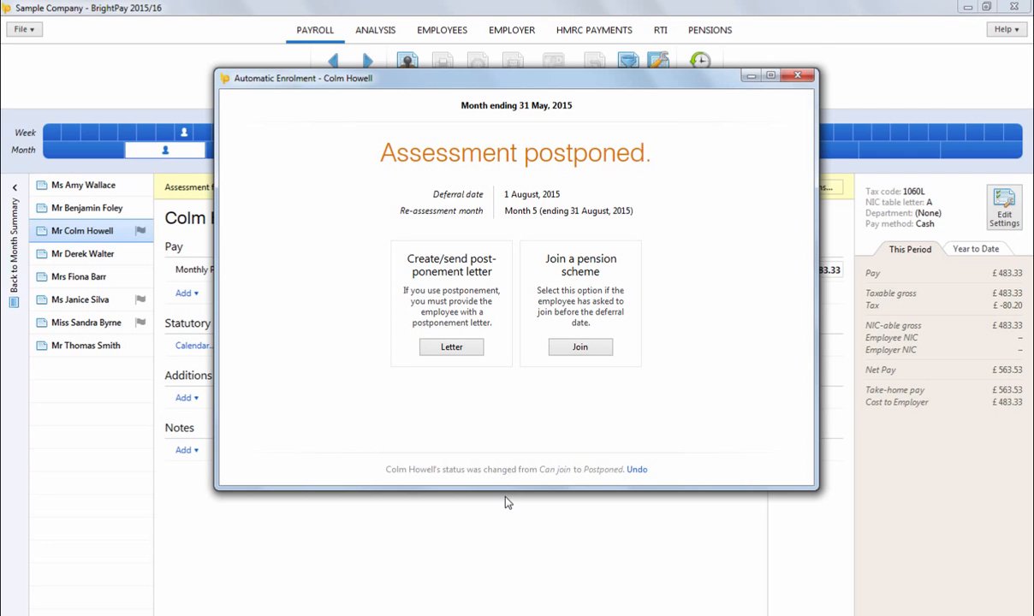
# Mark the postponement letter as done for all three employees postponed to August, close the window and open the first employee's payslip
pyautogui.click(451, 346)
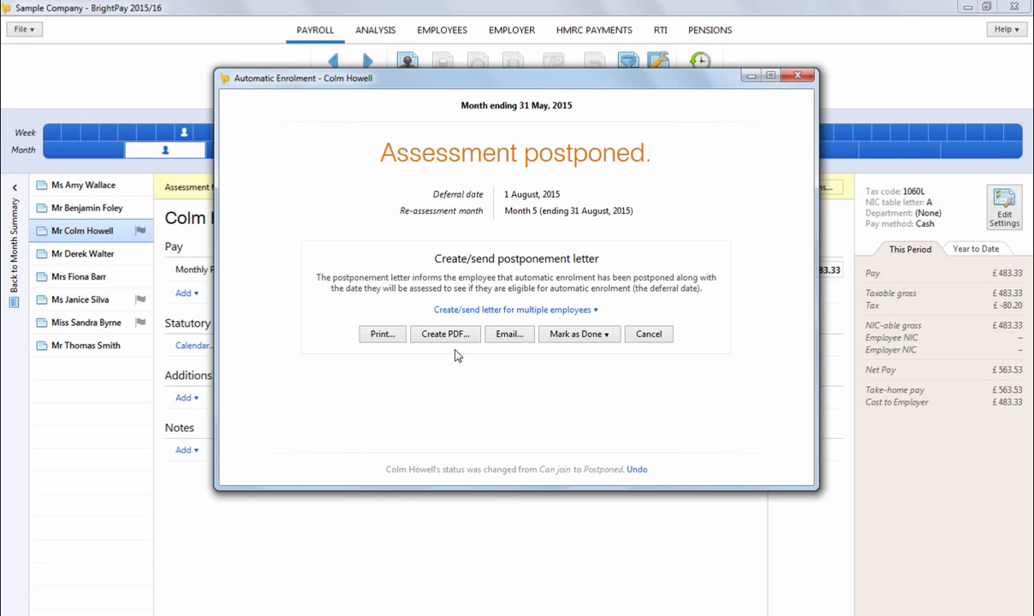
pyautogui.click(462, 311)
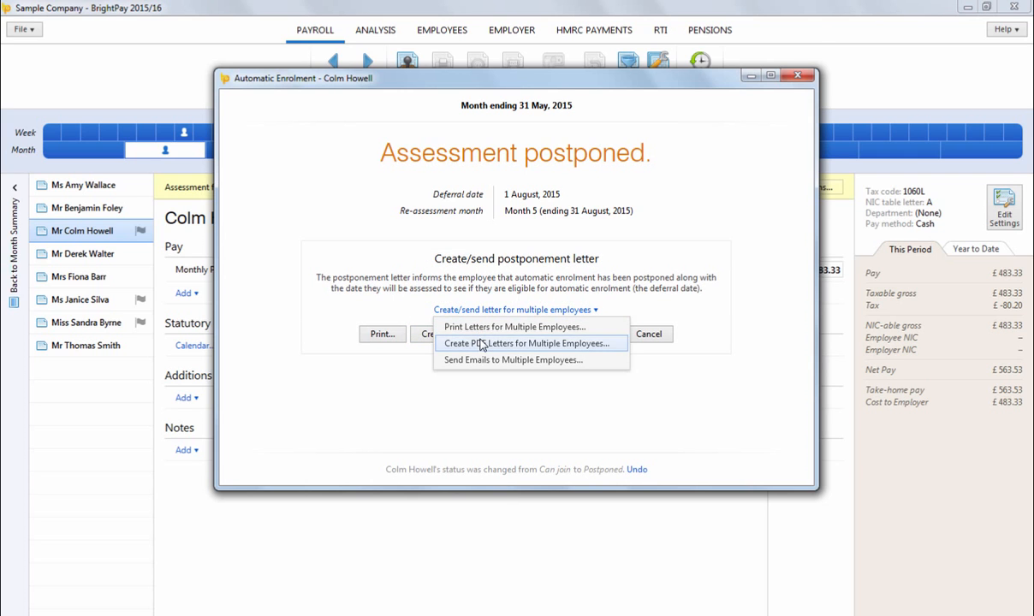
pyautogui.click(574, 334)
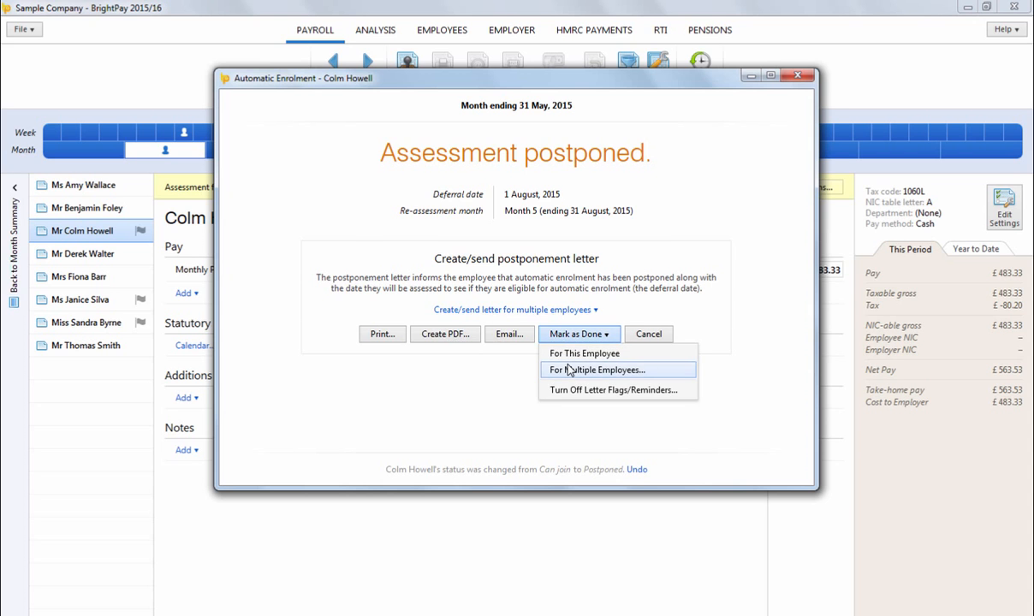
pyautogui.click(568, 369)
pyautogui.click(438, 260)
pyautogui.click(441, 280)
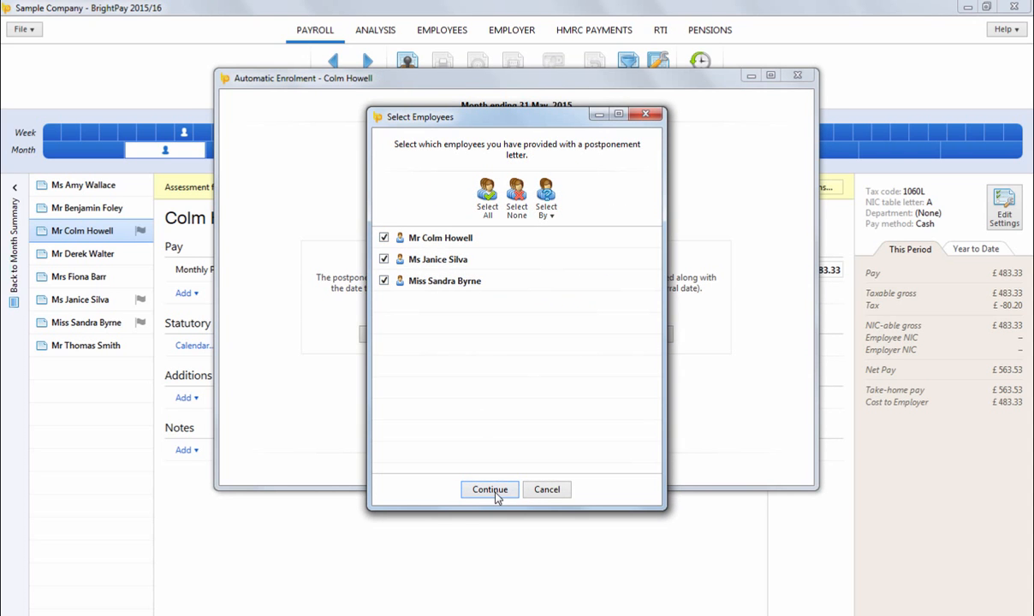
pyautogui.click(489, 489)
pyautogui.click(749, 76)
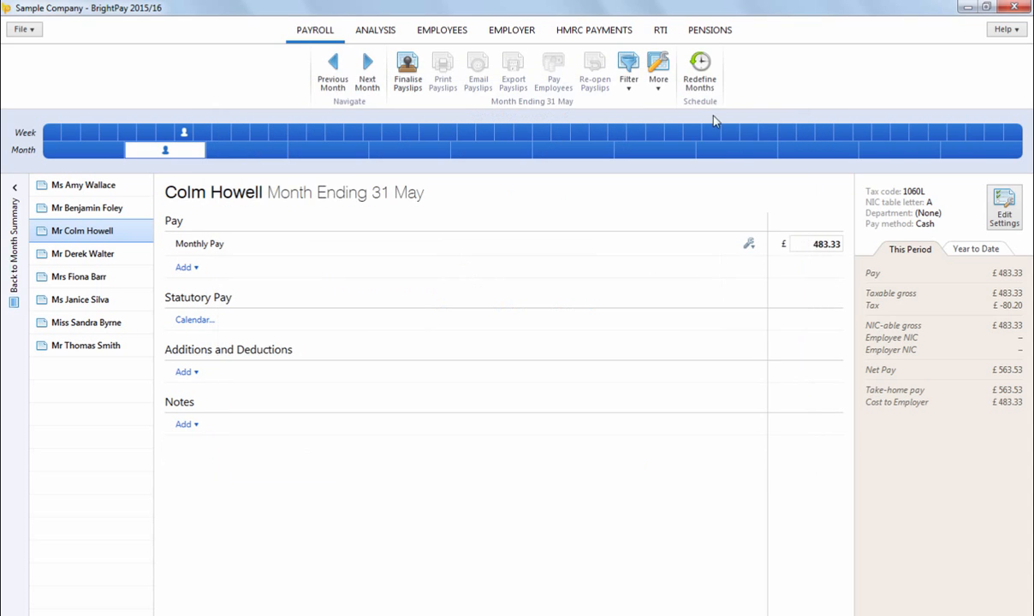
pyautogui.click(142, 184)
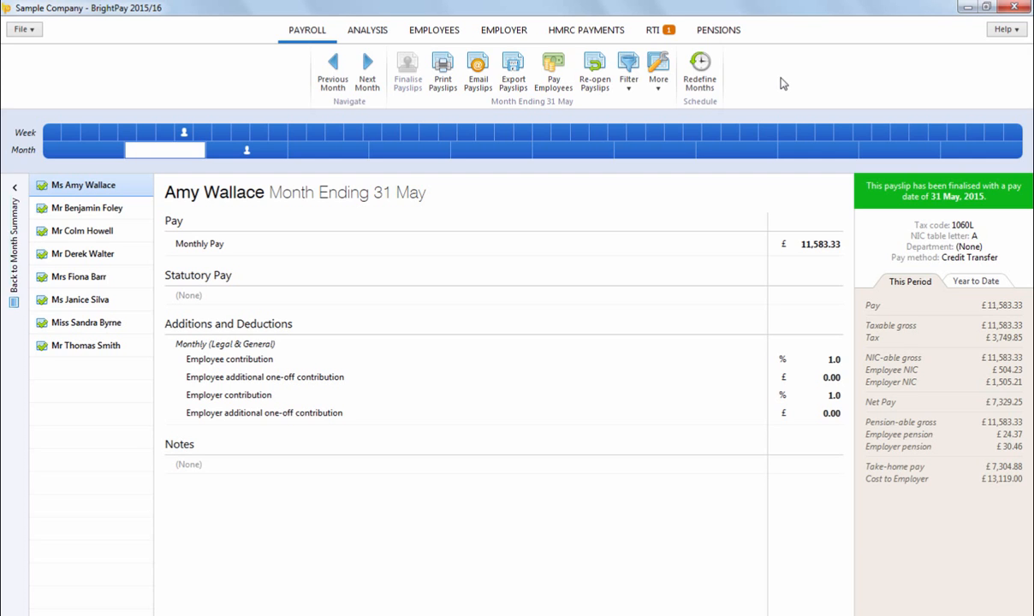
# Export the Legal & General scheme's enrolment CSV file for all four enrolled employees, saving it in Downloads as ABC123-Joiners-0413
pyautogui.click(732, 39)
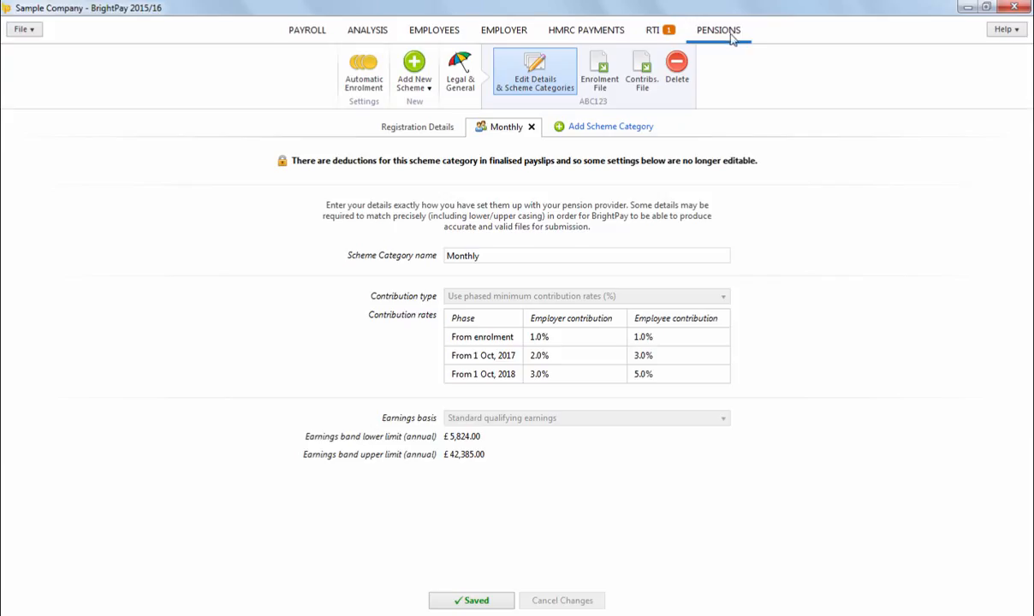
pyautogui.click(604, 75)
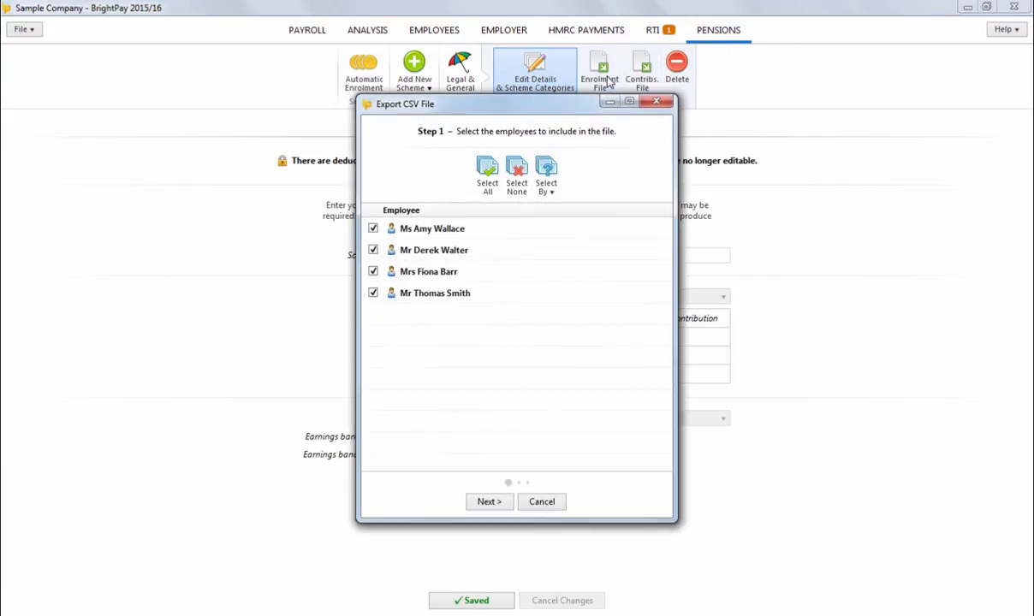
pyautogui.click(490, 502)
pyautogui.click(516, 502)
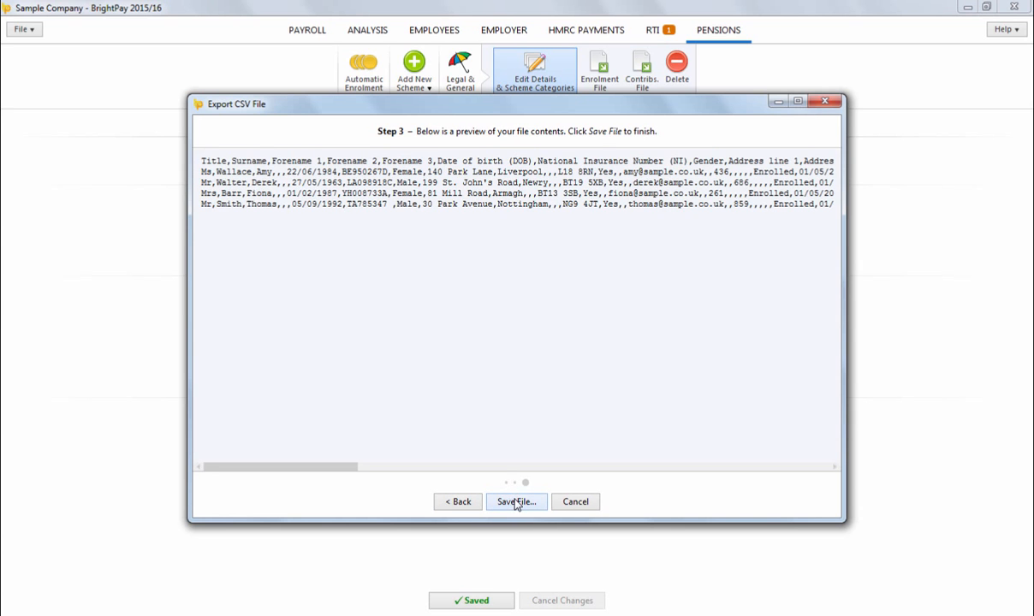
pyautogui.click(519, 502)
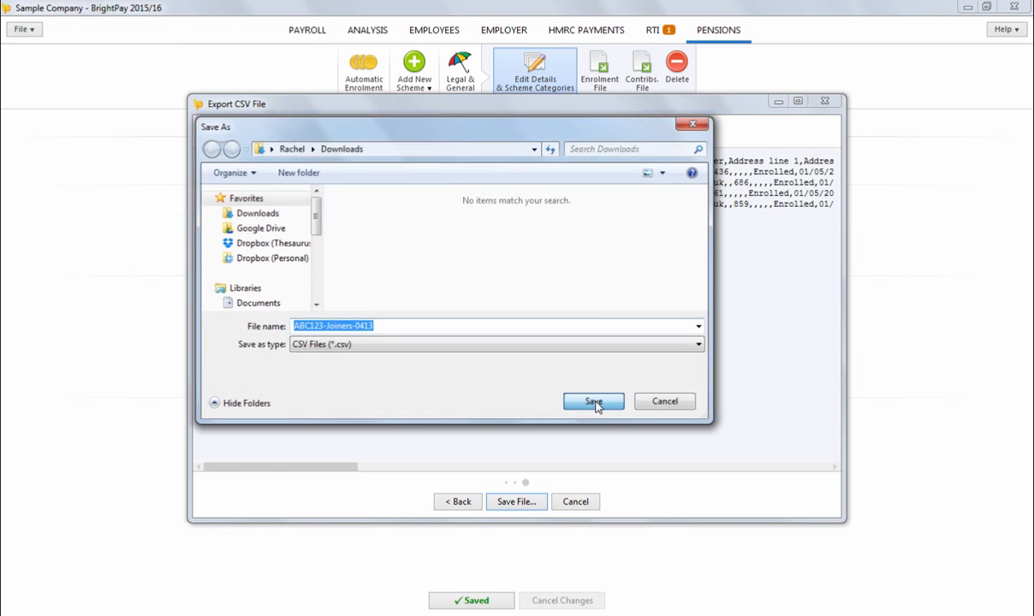
pyautogui.click(594, 402)
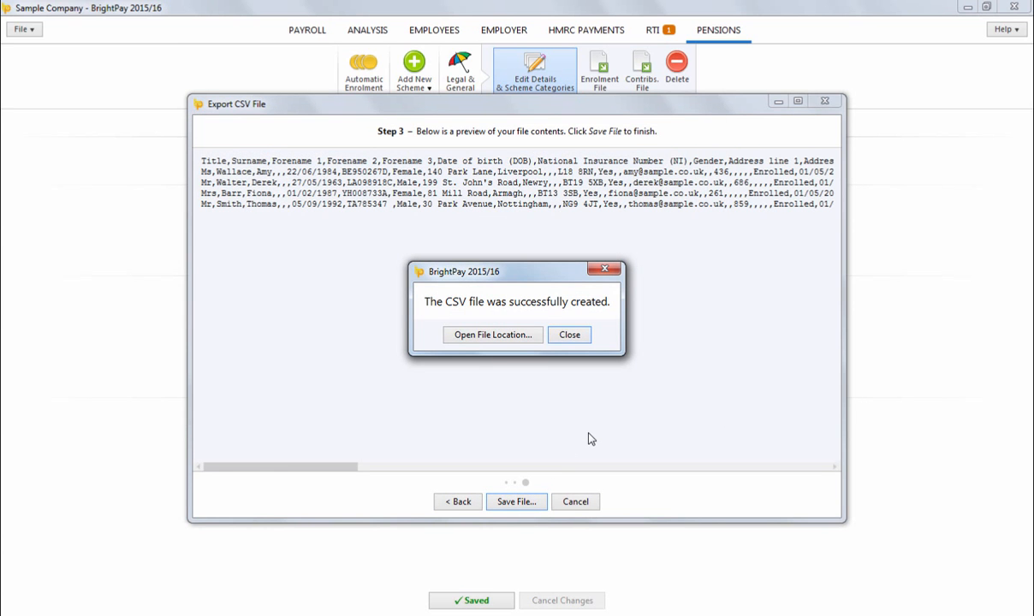
pyautogui.click(569, 335)
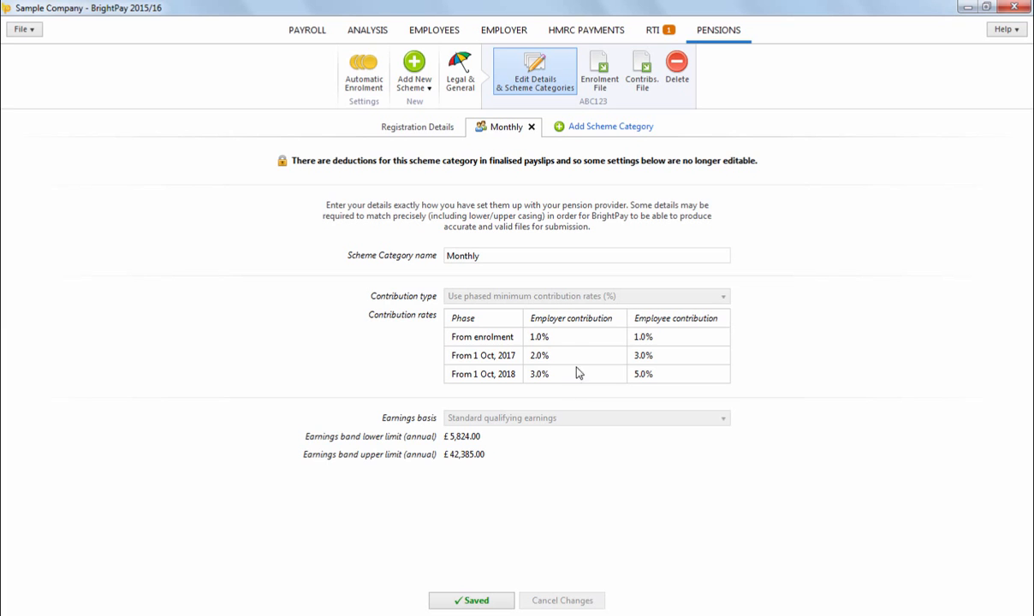
# Export the scheme's month 2 contributions CSV file for all four enrolled employees, saving it in Downloads as ABC123-Contributions-0413-Month-2
pyautogui.click(642, 83)
pyautogui.click(487, 501)
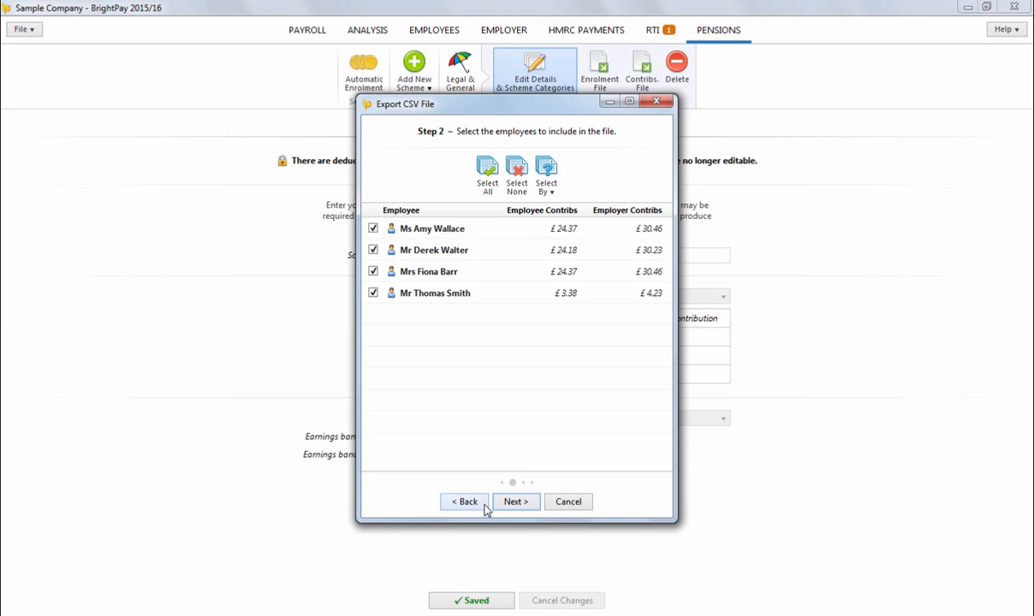
pyautogui.click(515, 502)
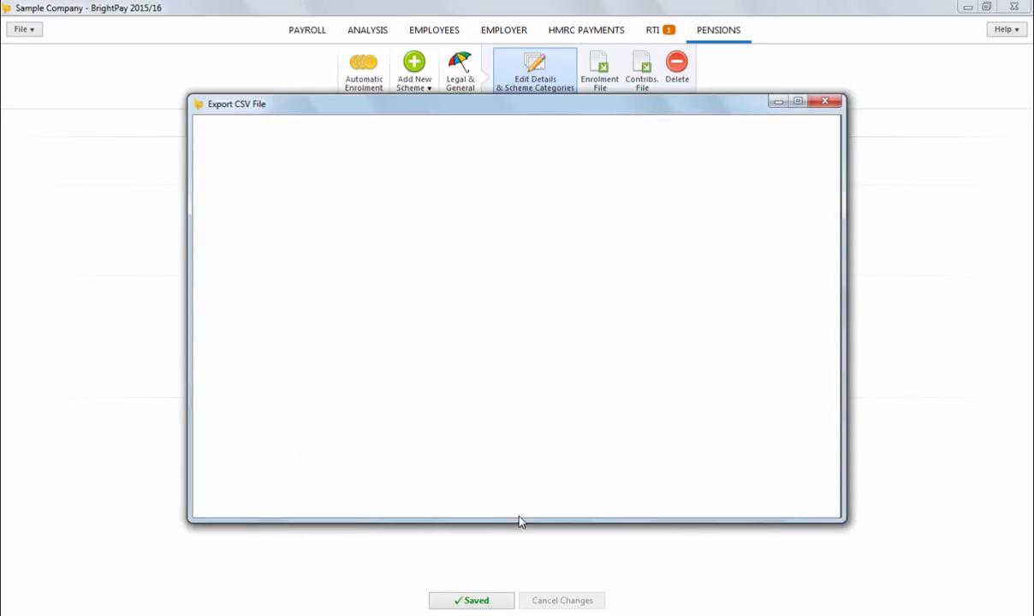
pyautogui.click(516, 502)
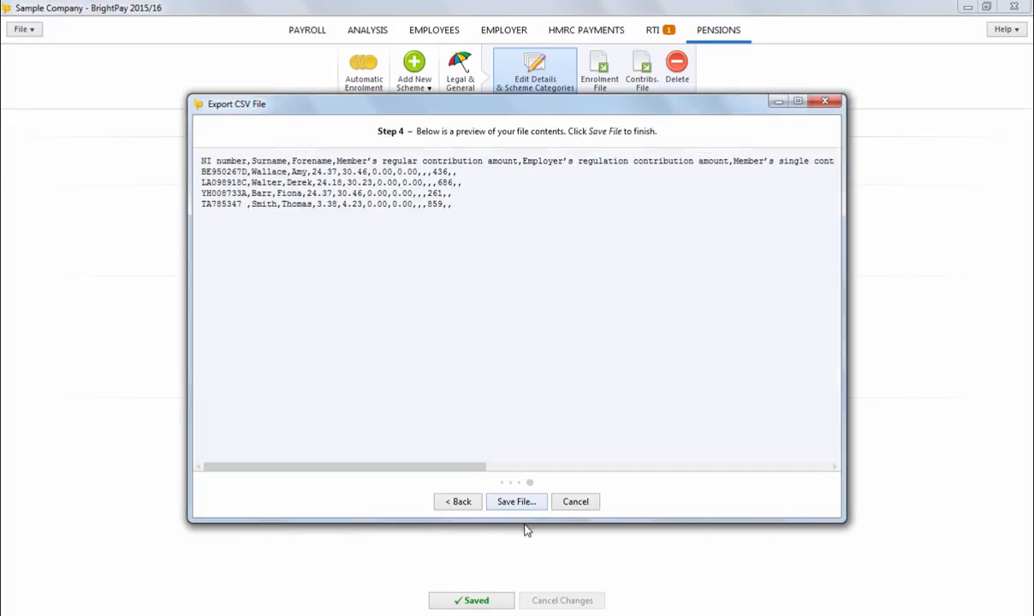
pyautogui.click(523, 504)
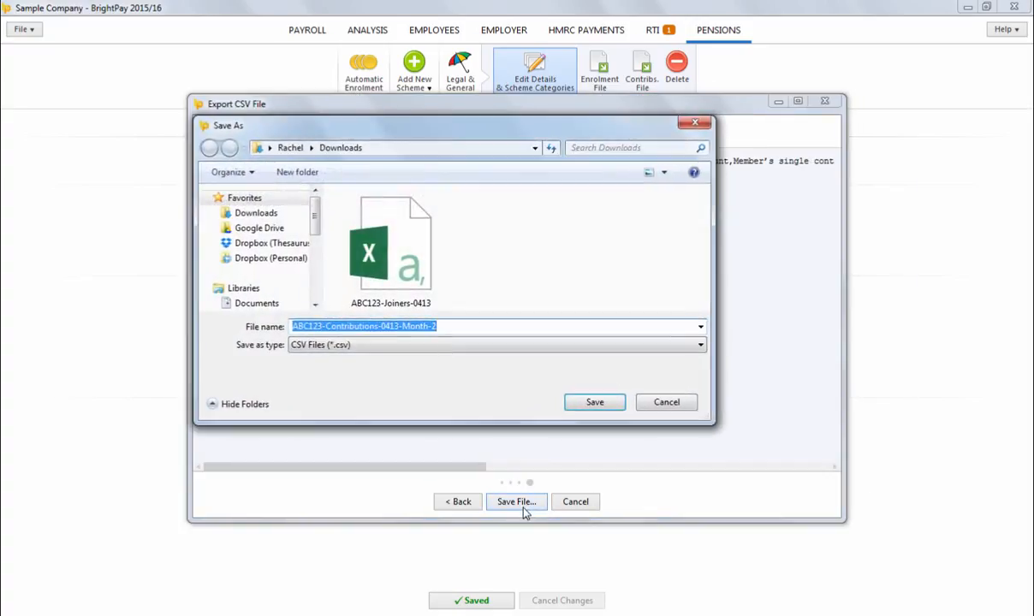
pyautogui.click(588, 404)
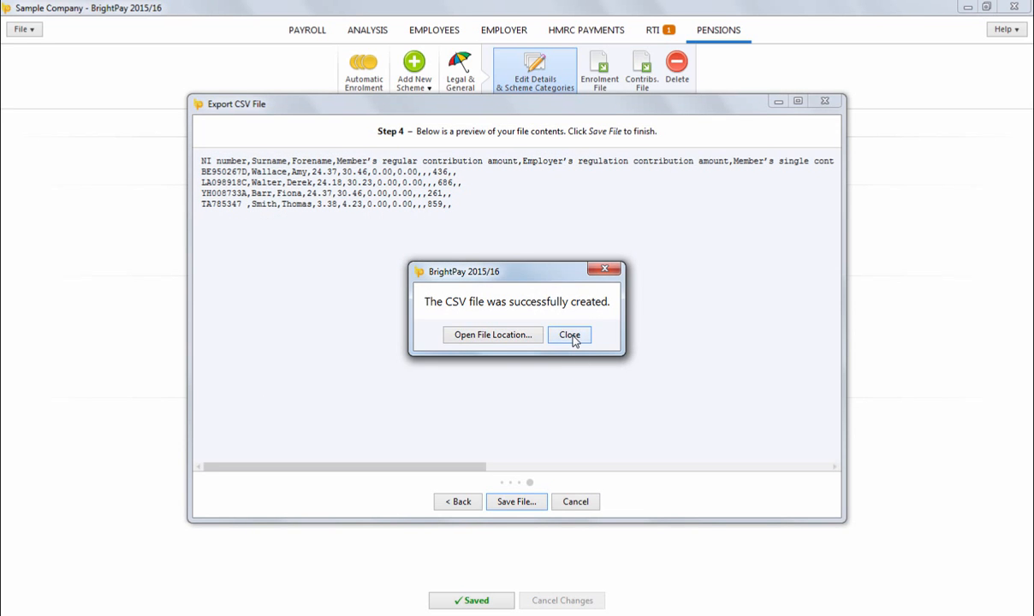
pyautogui.click(569, 336)
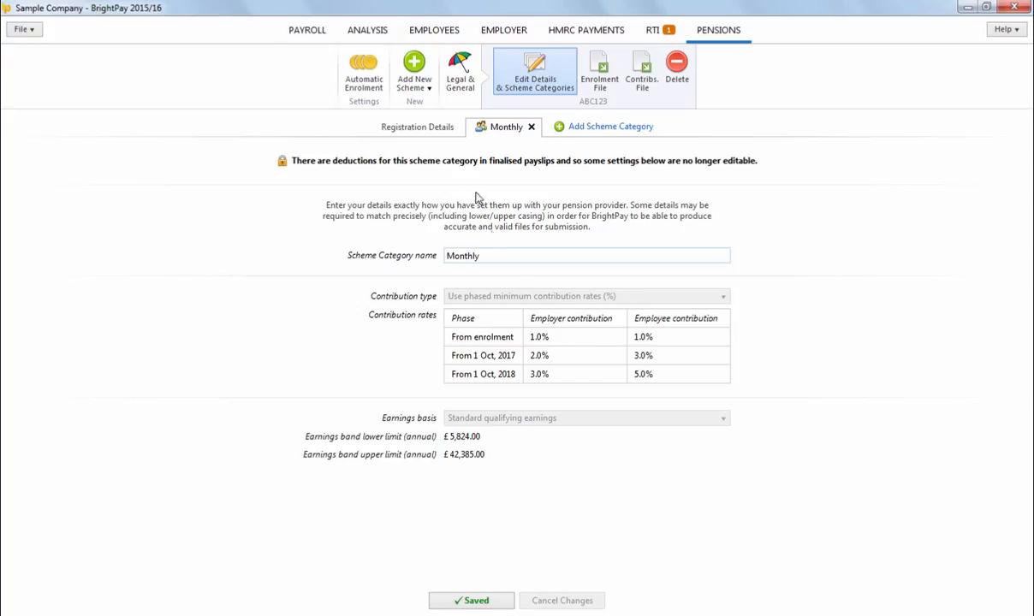
# Opt the first listed employee out of auto enrolment from 1 June 2015 with a contribution refund and reference AB123, and view the June payslip
pyautogui.click(428, 34)
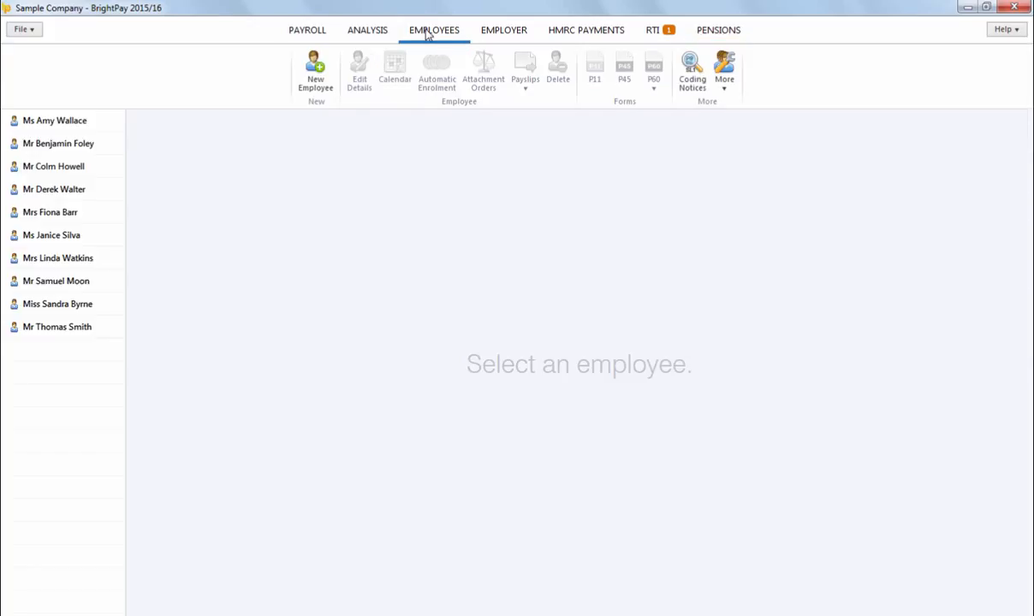
pyautogui.click(109, 128)
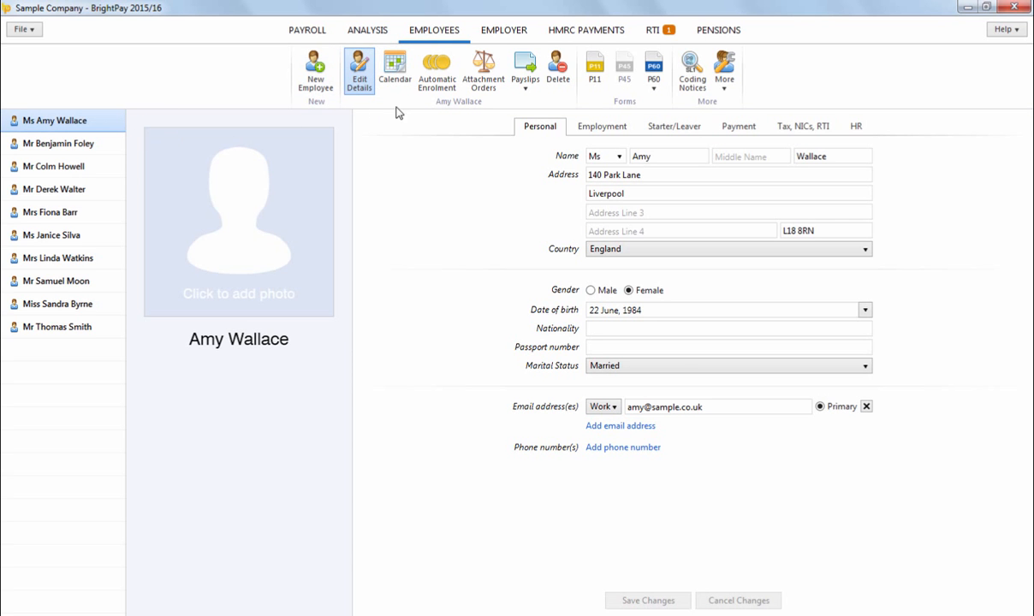
pyautogui.click(437, 82)
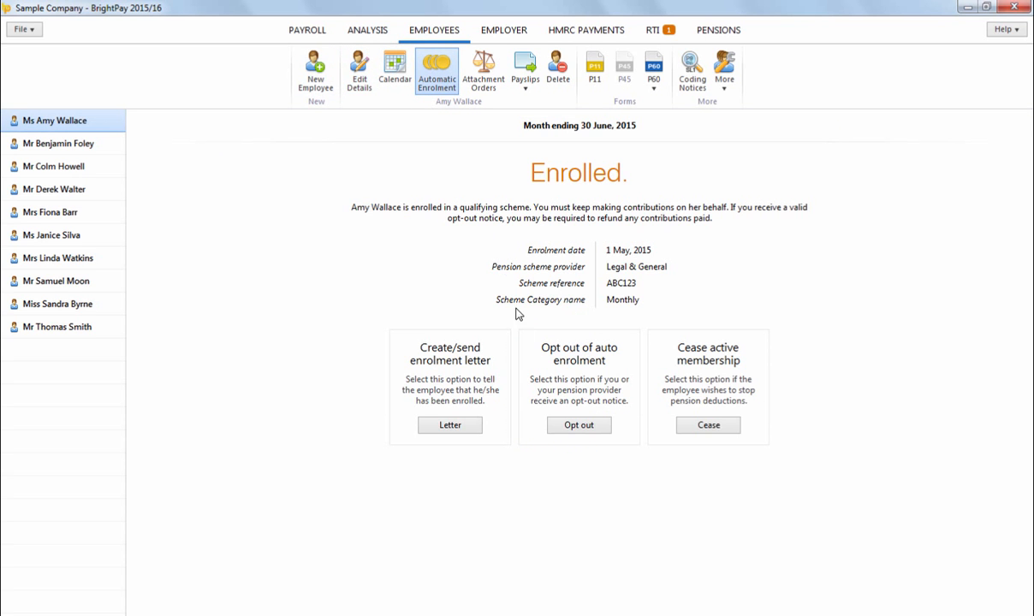
pyautogui.click(570, 425)
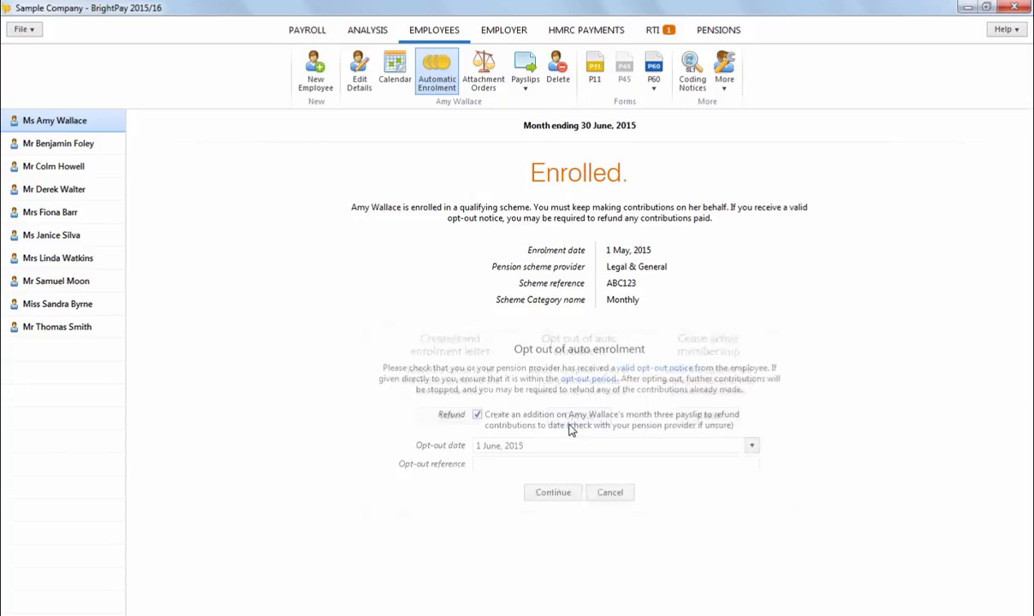
pyautogui.click(531, 467)
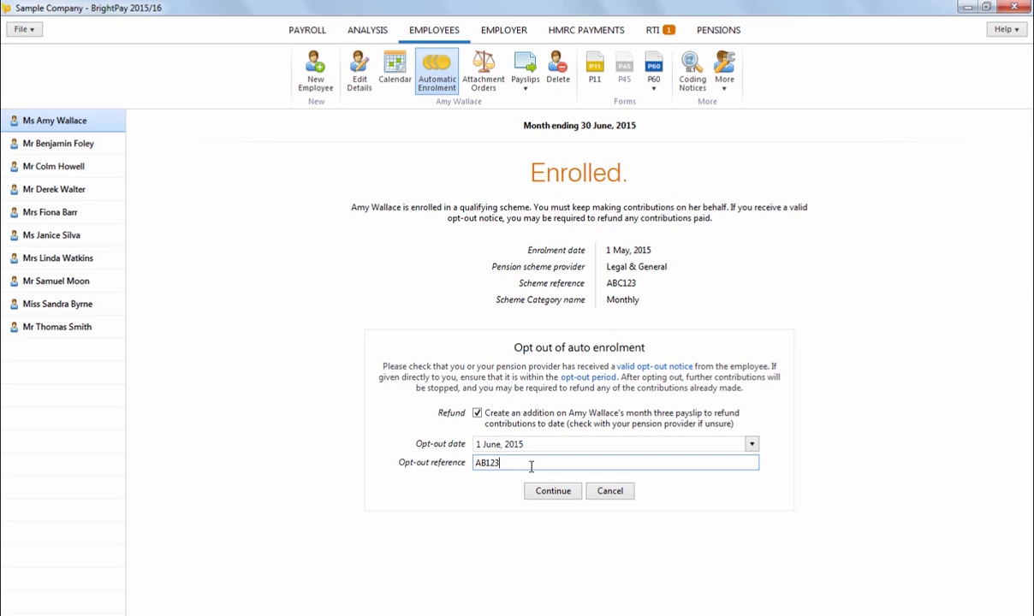
pyautogui.click(544, 490)
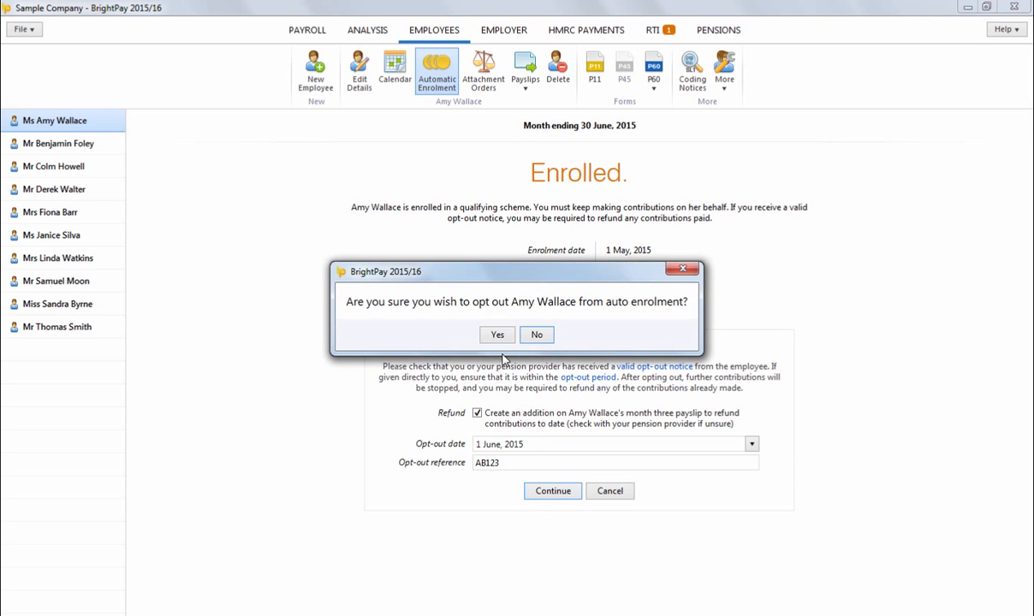
pyautogui.click(495, 335)
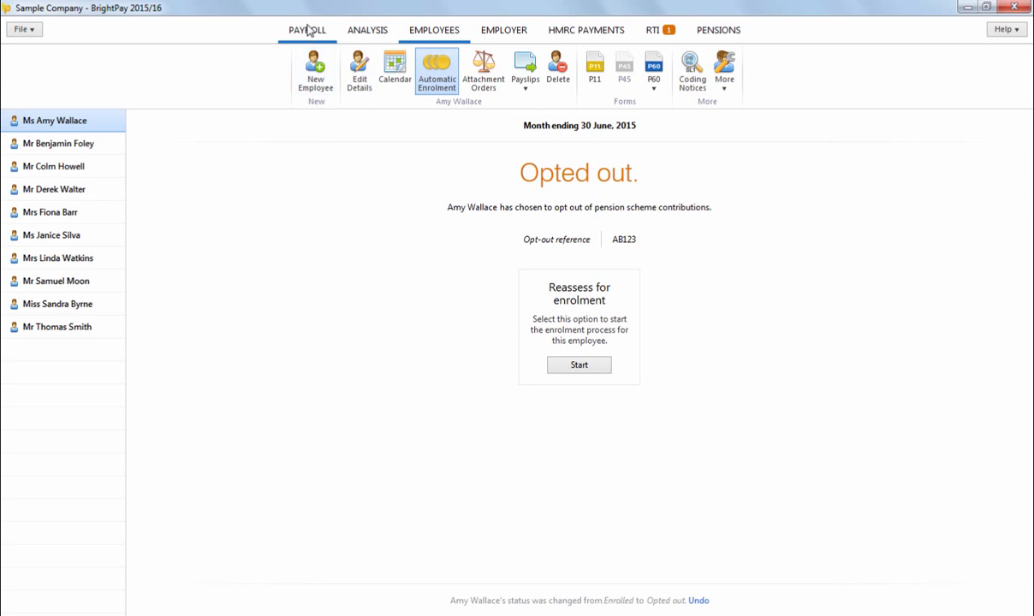
pyautogui.click(308, 30)
pyautogui.click(248, 147)
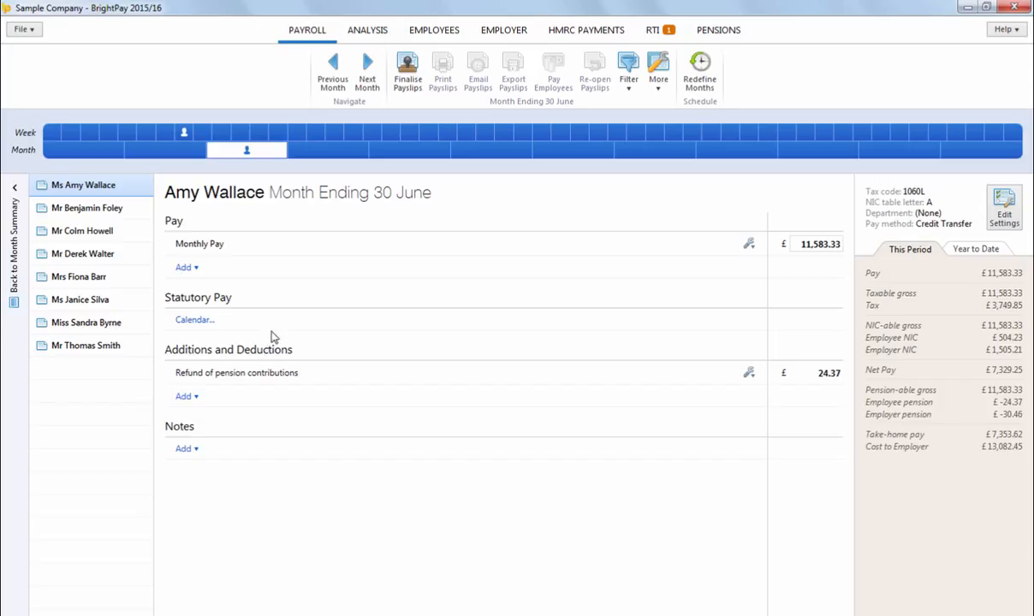
# Create a new analysis report for Month 2 (ending 31/05/2015) and deselect all of its preselected columns in every category
pyautogui.click(369, 34)
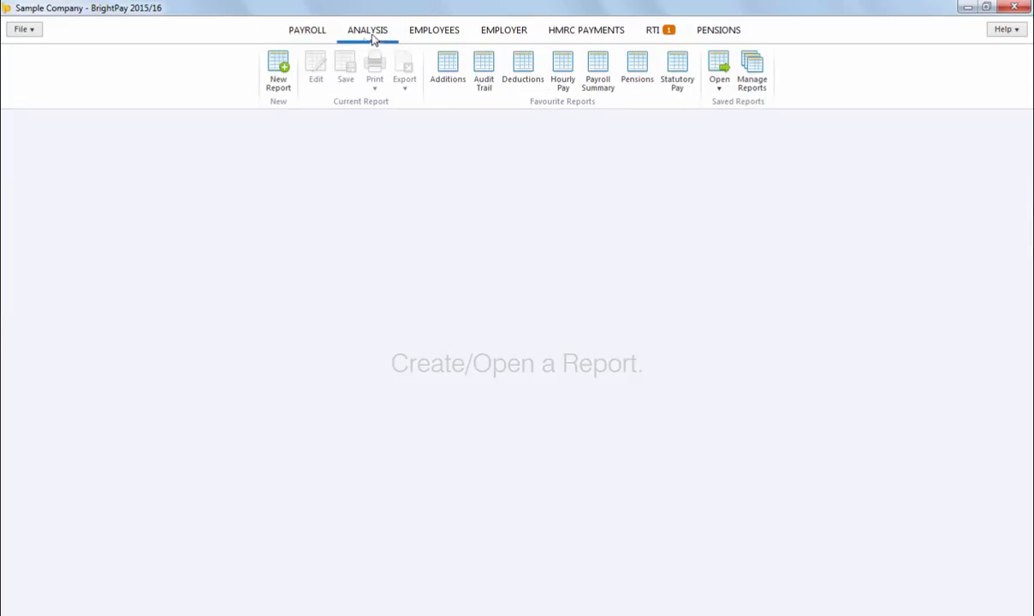
pyautogui.click(281, 85)
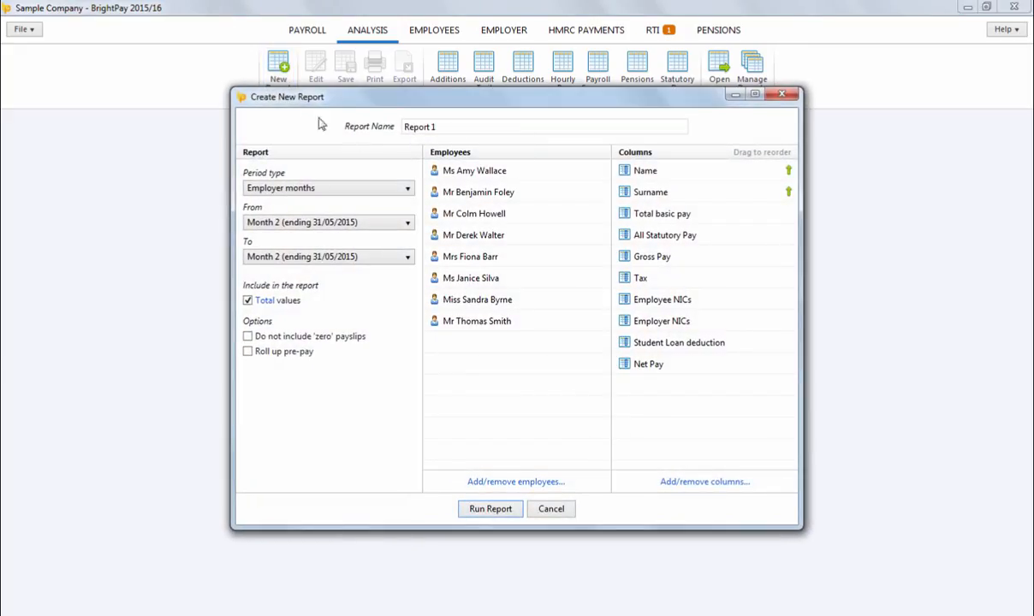
pyautogui.click(714, 487)
pyautogui.click(531, 127)
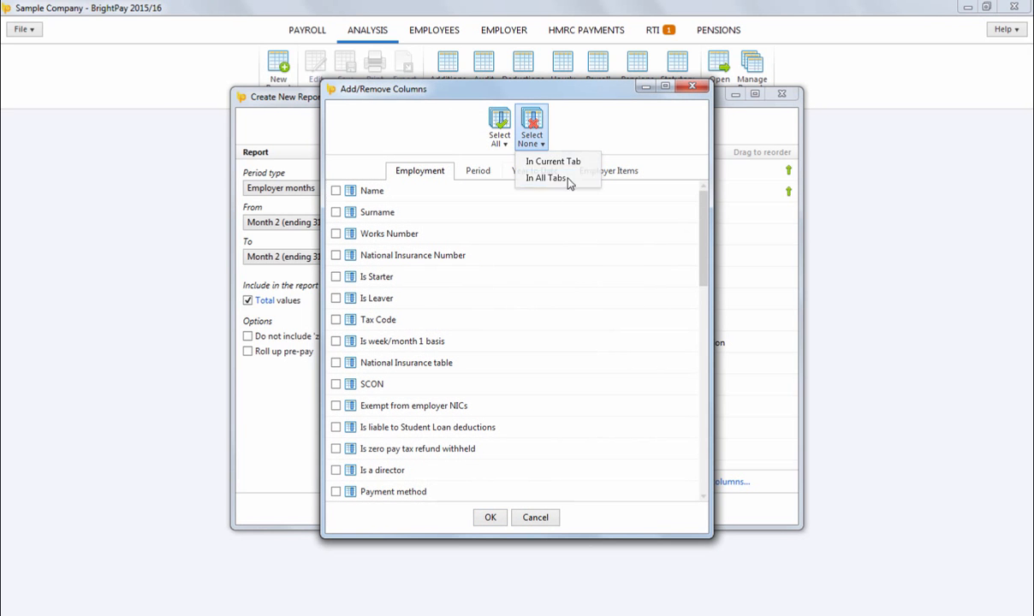
pyautogui.click(552, 177)
# Add all six Monthly (Legal & General) columns, from Qualifying Earnings to Total Contribution, and run the report
pyautogui.click(607, 171)
pyautogui.scroll(-2, 475, 353)
pyautogui.click(475, 364)
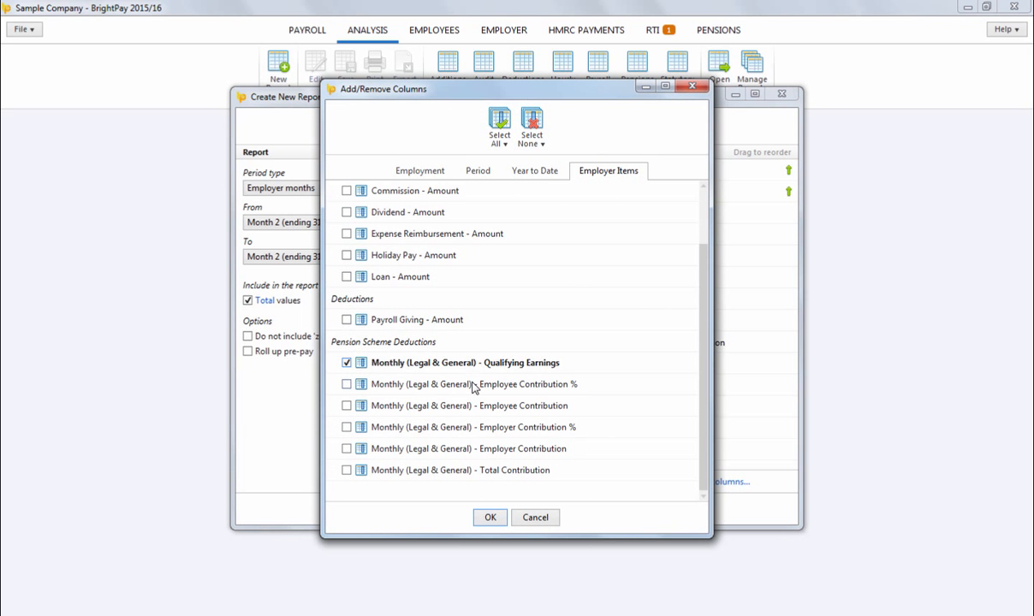
pyautogui.click(477, 385)
pyautogui.click(479, 406)
pyautogui.click(482, 428)
pyautogui.click(483, 449)
pyautogui.click(483, 469)
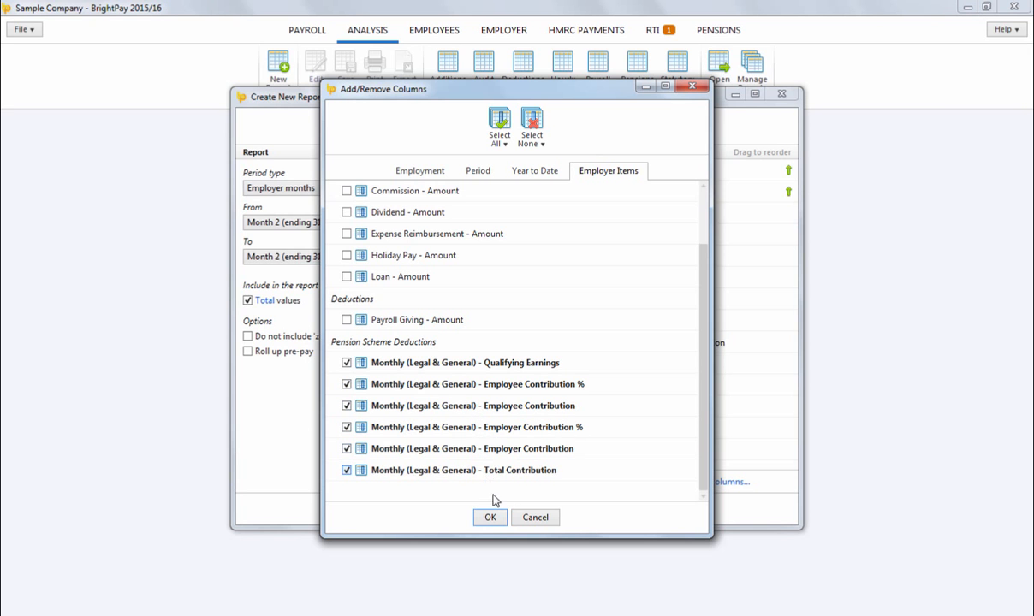
pyautogui.click(490, 517)
pyautogui.click(492, 513)
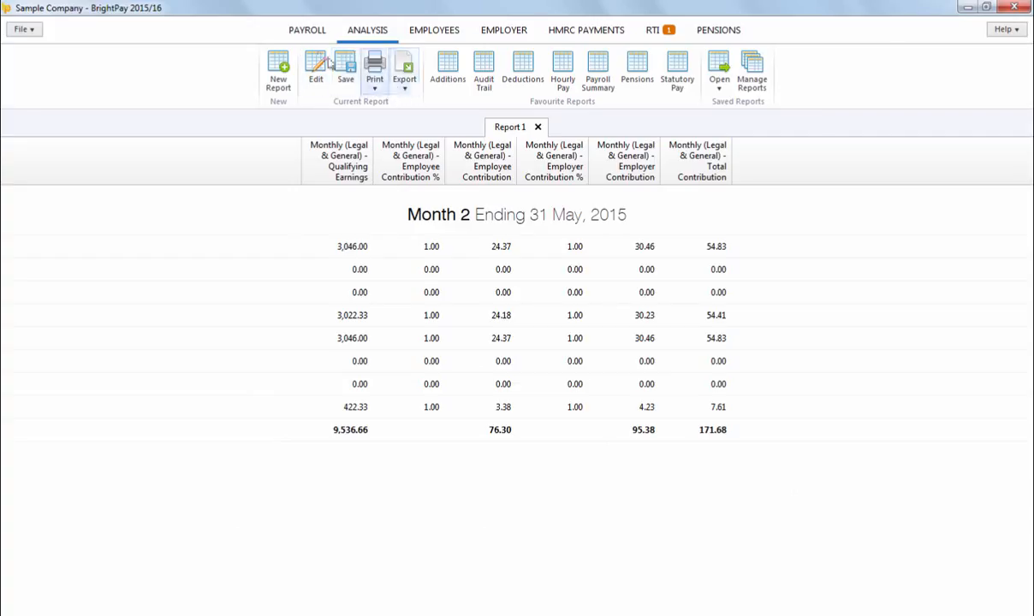
# Finalise the June payslips for all eight employees with a pay date of 30 June 2015
pyautogui.click(307, 31)
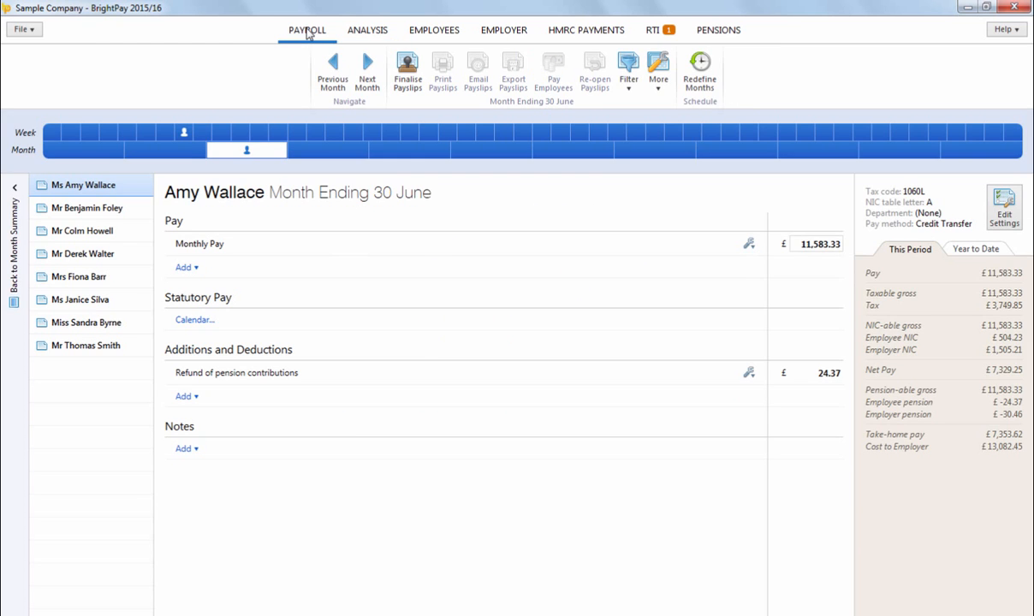
pyautogui.click(408, 71)
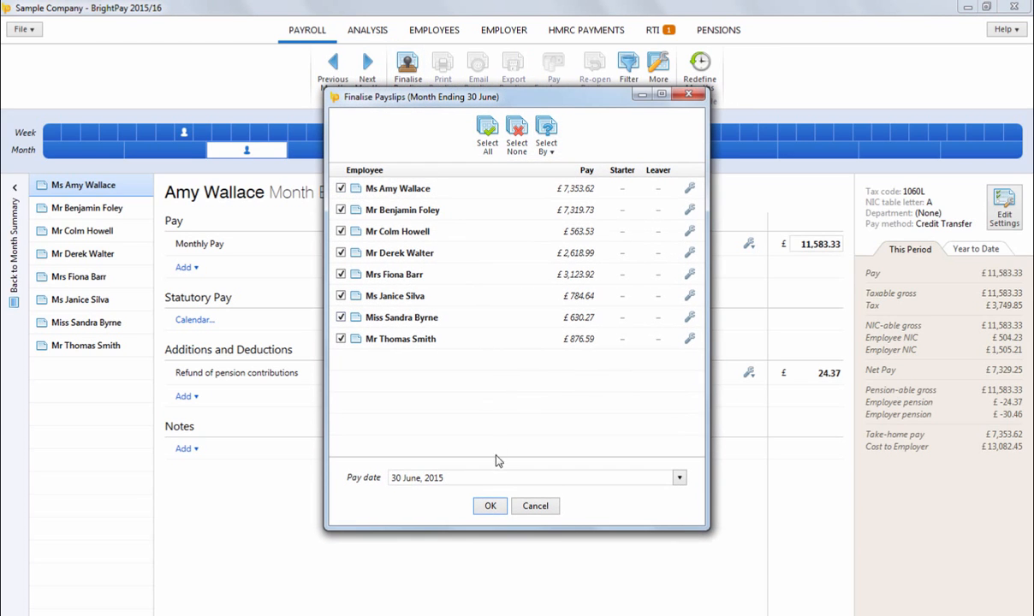
pyautogui.click(489, 505)
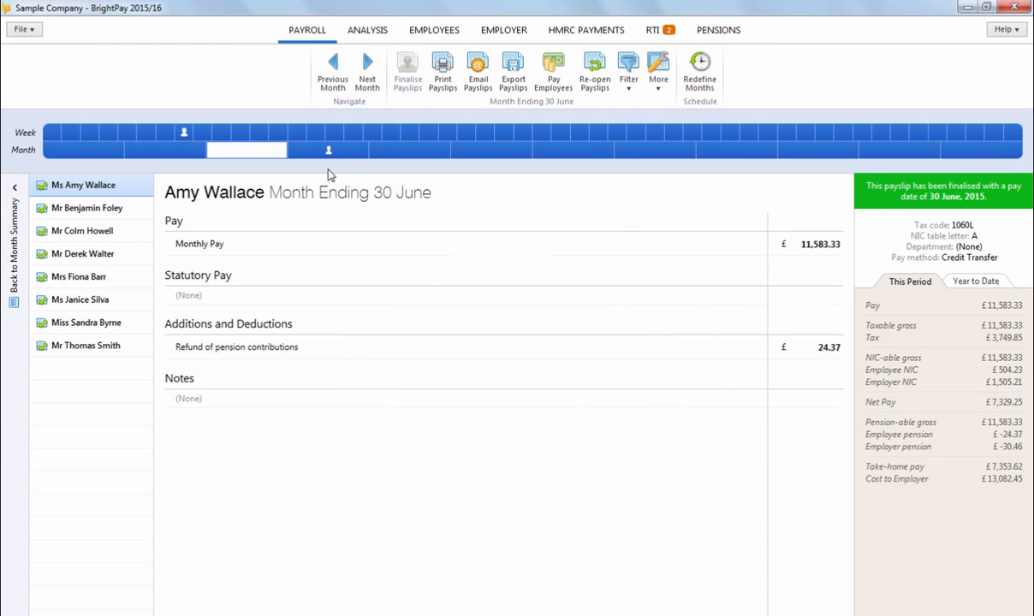
# Open the second employee's July payslip and bring up the automatic enrolment options
pyautogui.click(325, 152)
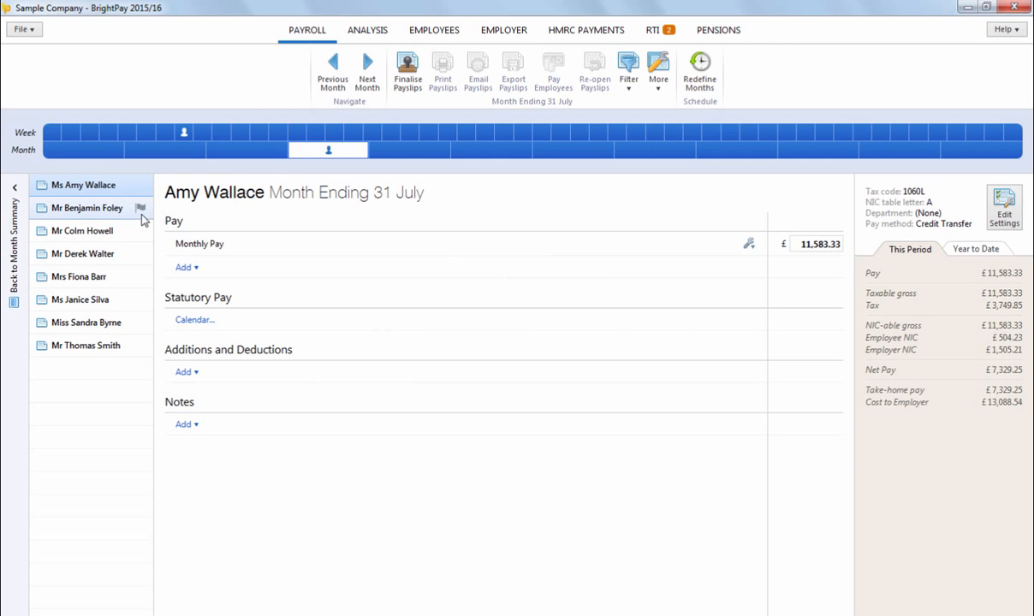
pyautogui.click(94, 208)
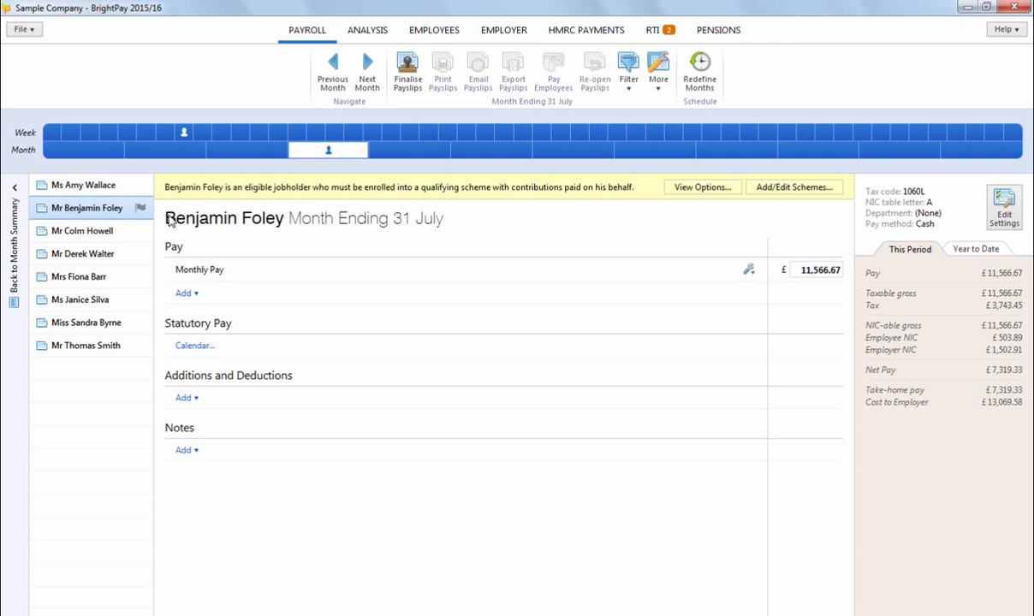
pyautogui.click(701, 189)
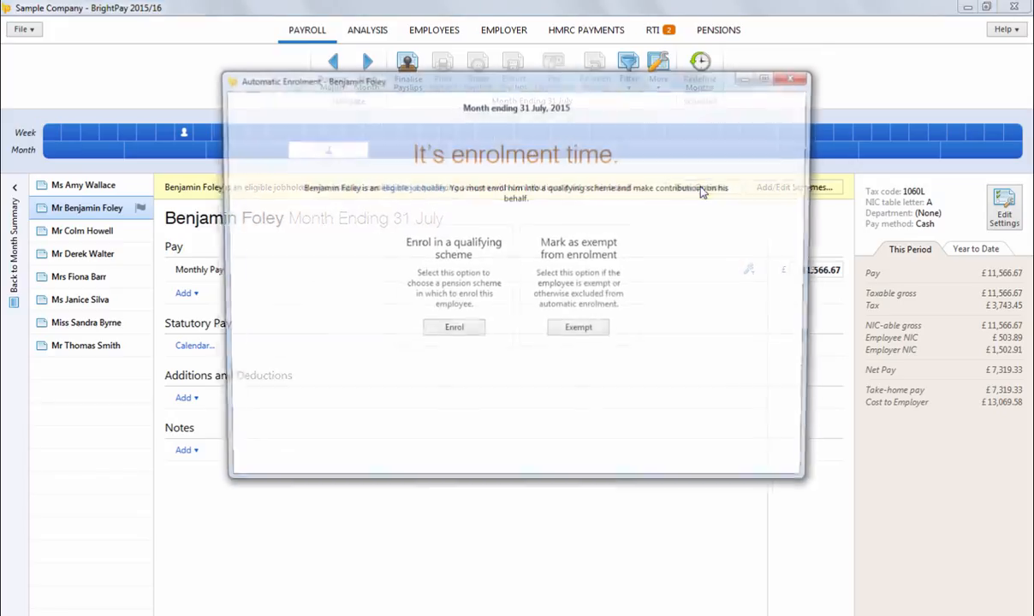